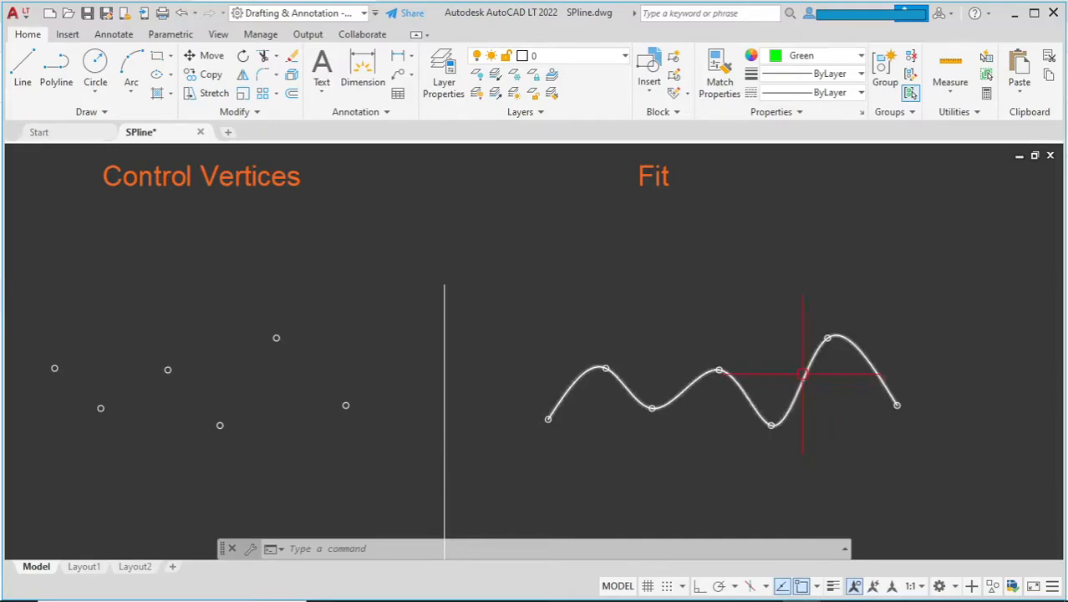
# Step: Stretch the sixth fit point of the white spline under Fit upward by about 91 units
pyautogui.click(803, 378)
pyautogui.scroll(3, 827, 337)
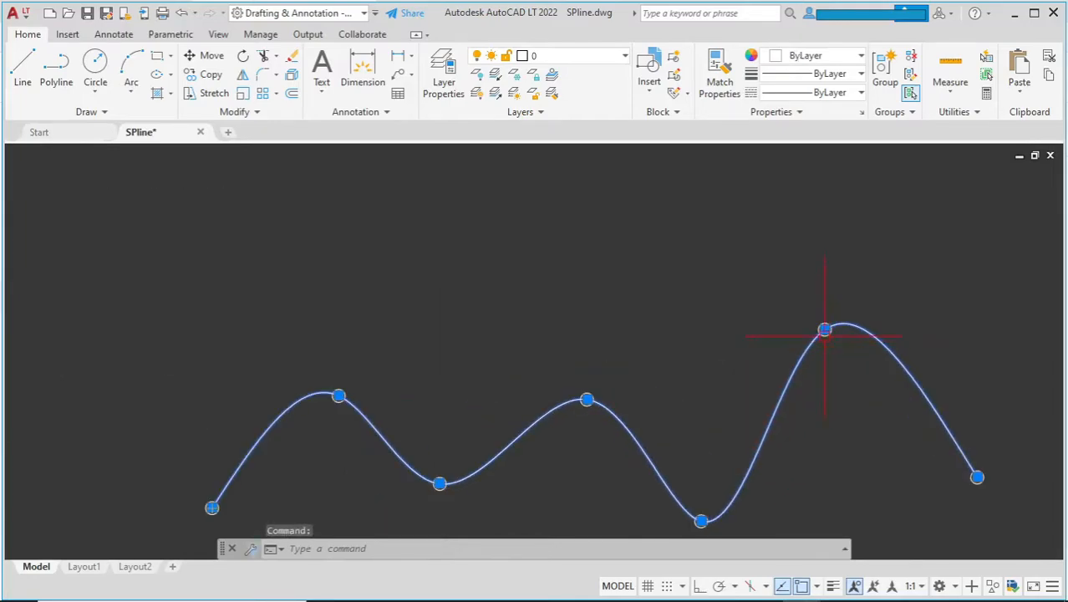
pyautogui.click(825, 329)
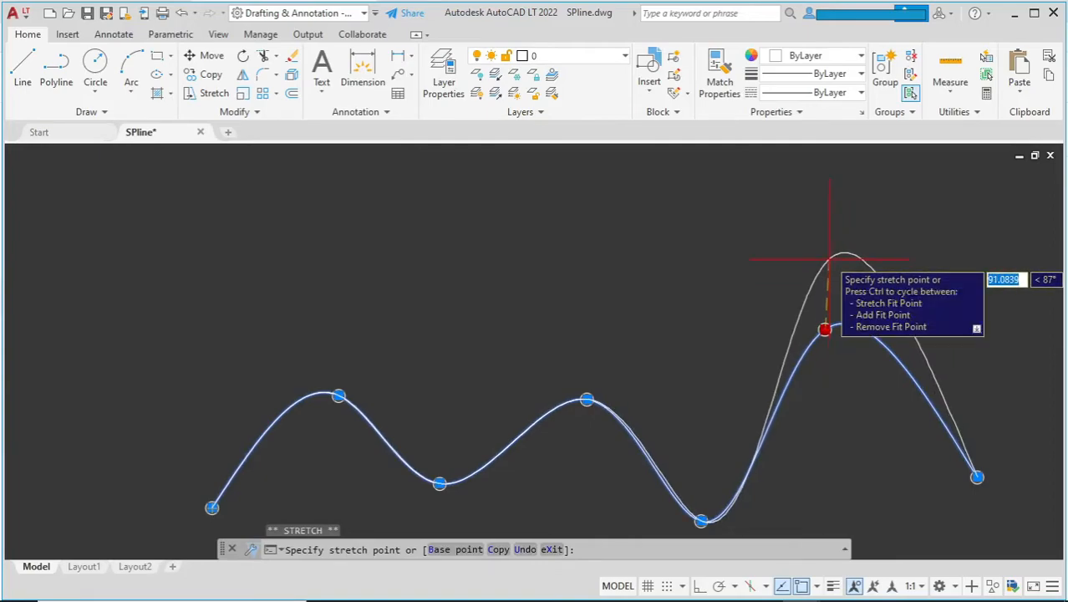
pyautogui.click(829, 259)
pyautogui.moveTo(829, 260)
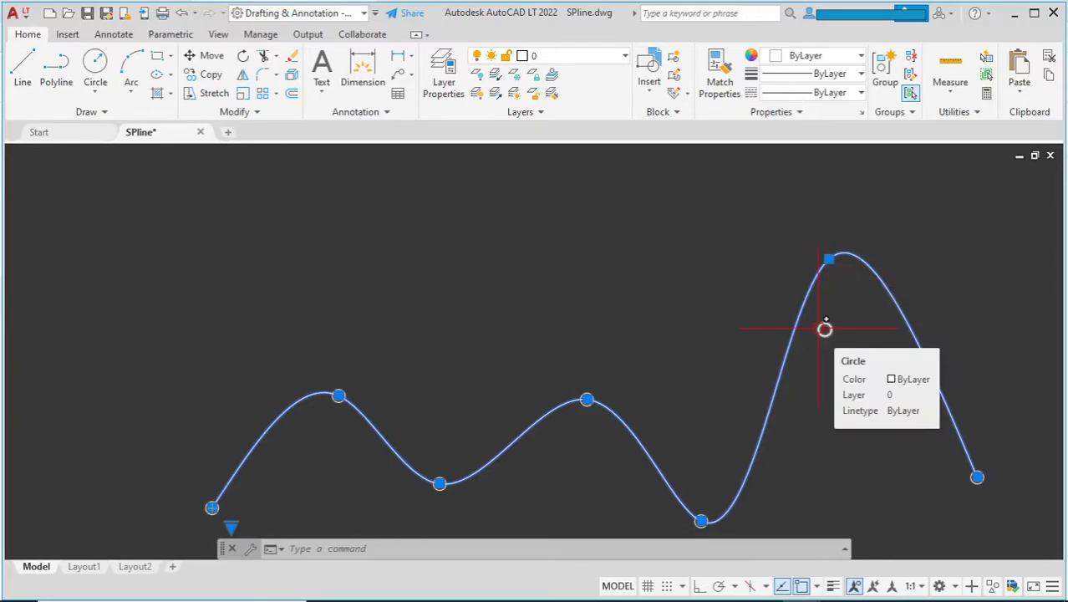
pyautogui.press('Escape')
pyautogui.scroll(-2, 811, 375)
pyautogui.moveTo(810, 375); pyautogui.dragTo(1027, 325, button='middle')
pyautogui.scroll(-2, 835, 288)
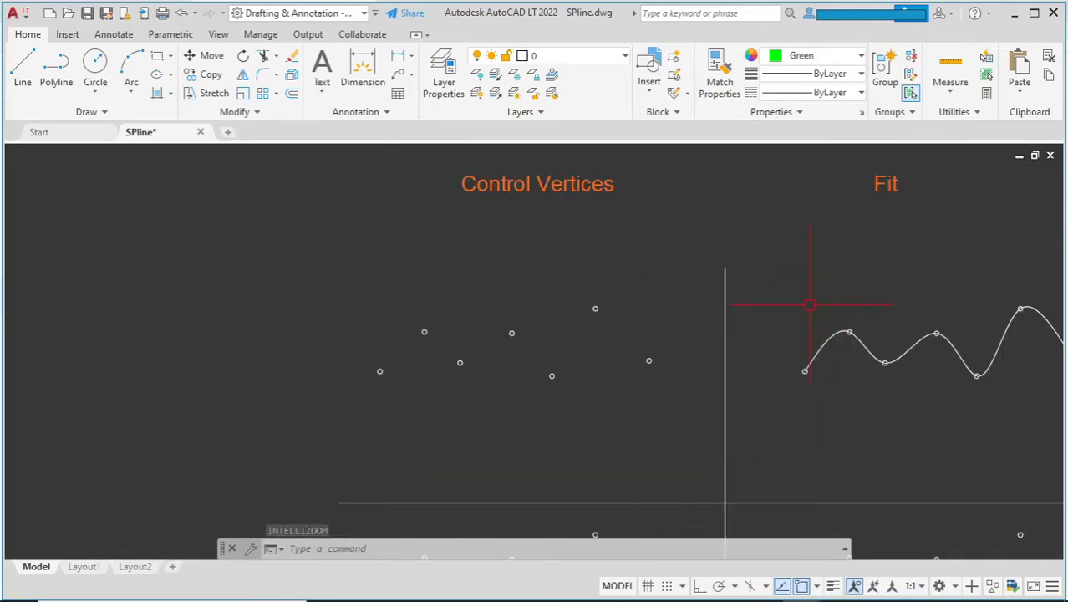
# Step: Erase the white spline running through the circles in the Fit section
pyautogui.moveTo(811, 302); pyautogui.dragTo(802, 324, button='middle')
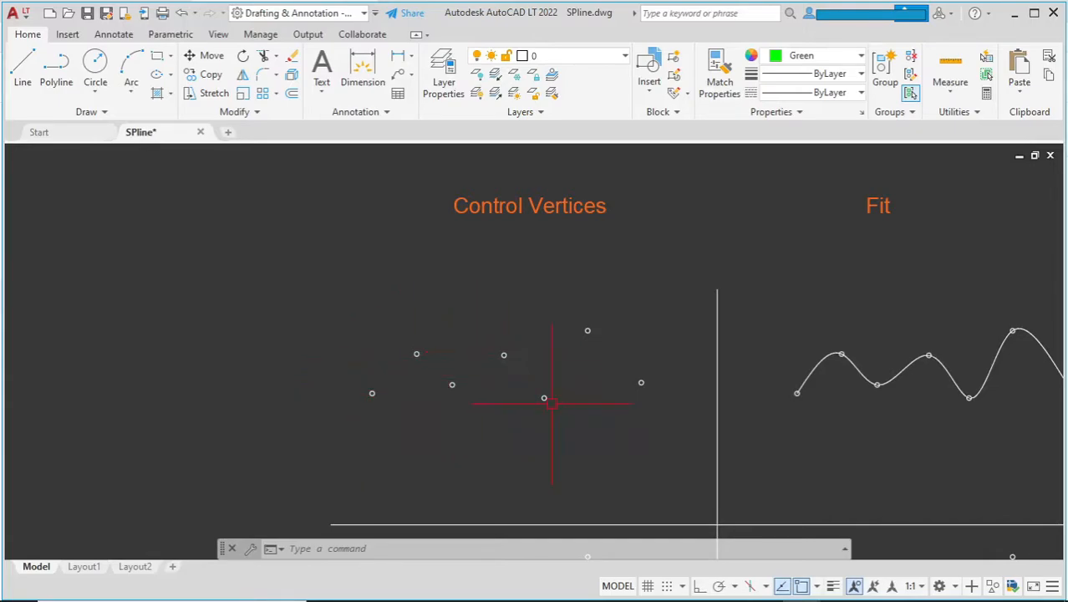
pyautogui.moveTo(641, 382)
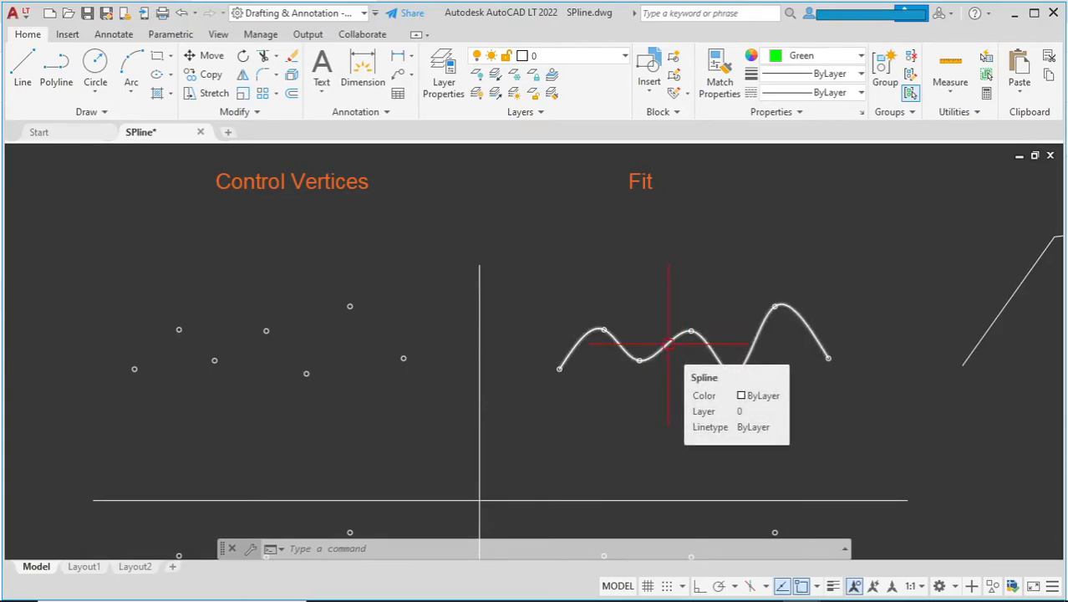
pyautogui.click(669, 344)
pyautogui.press('Delete')
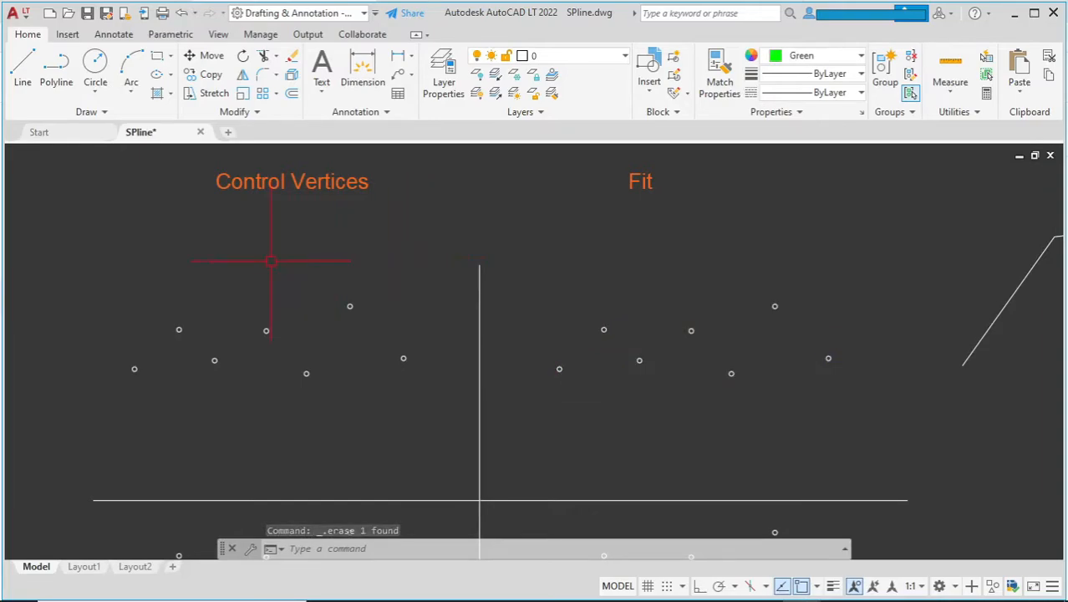
# Step: Keep the expanded drawing tools open and start a Spline Fit command
pyautogui.click(105, 113)
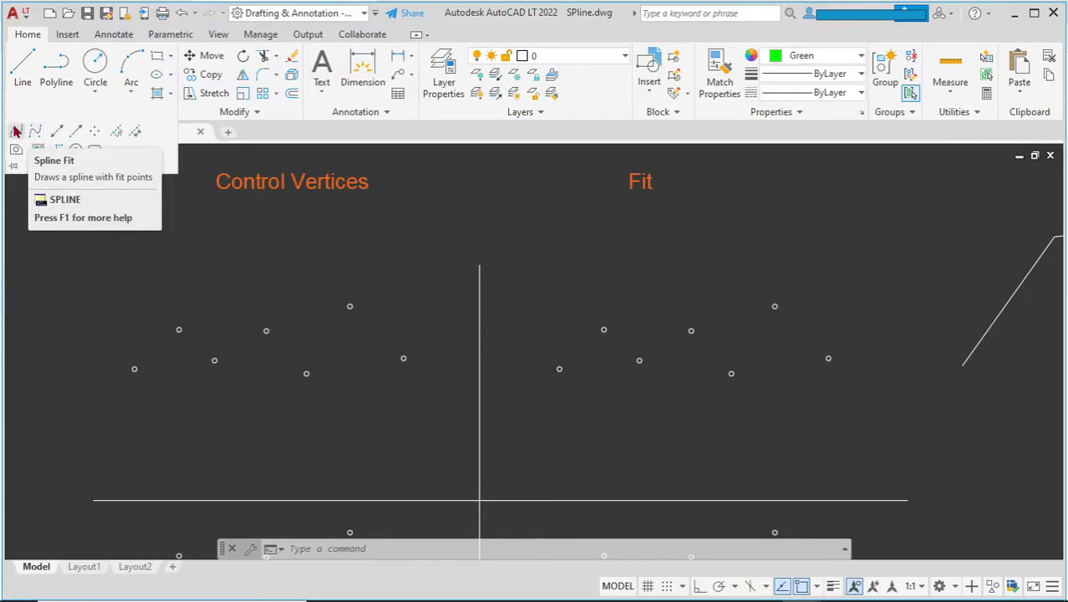
pyautogui.click(13, 168)
pyautogui.click(15, 132)
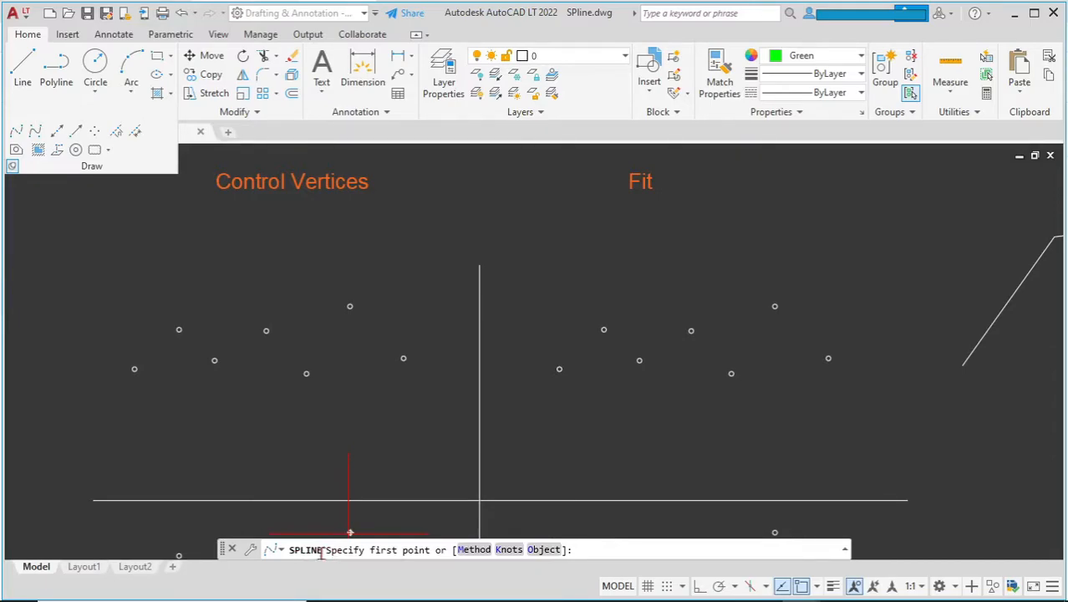
# Step: Switch the spline creation method to CV and back to Fit
pyautogui.click(474, 551)
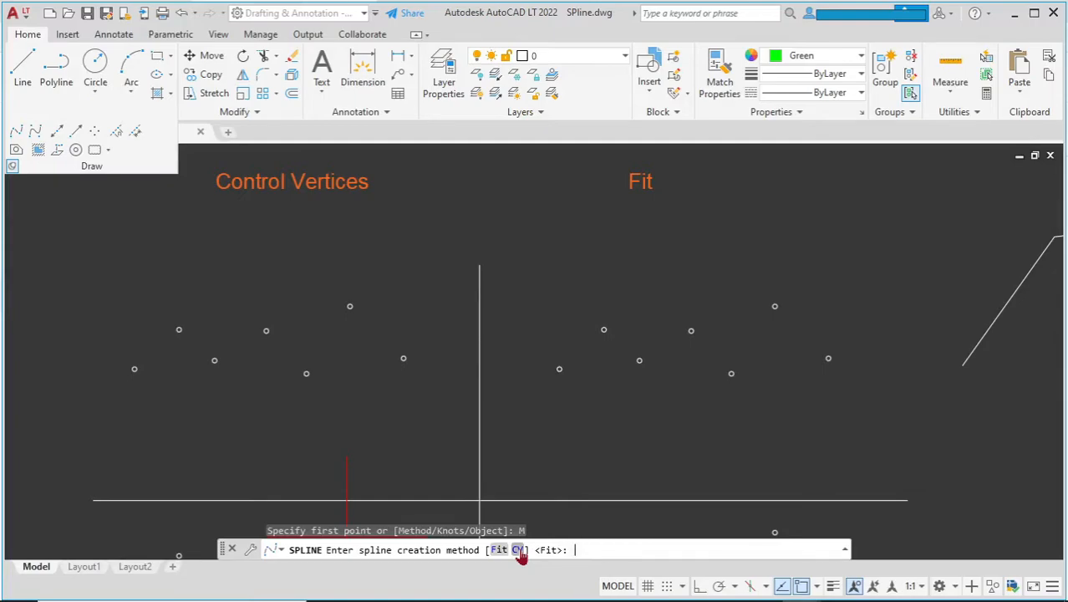
pyautogui.click(518, 551)
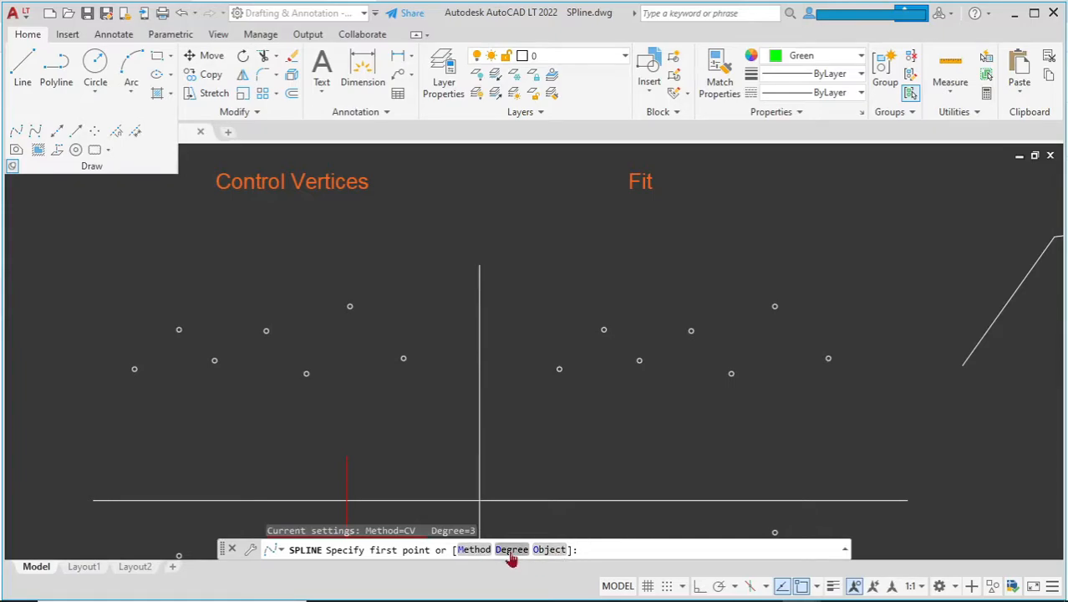
pyautogui.click(474, 551)
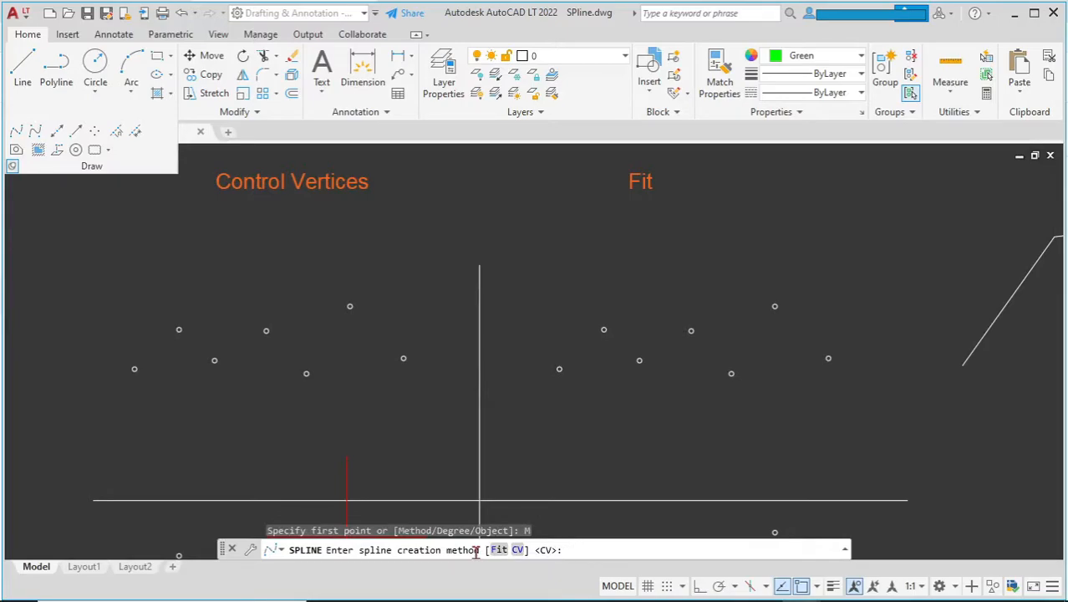
pyautogui.click(499, 551)
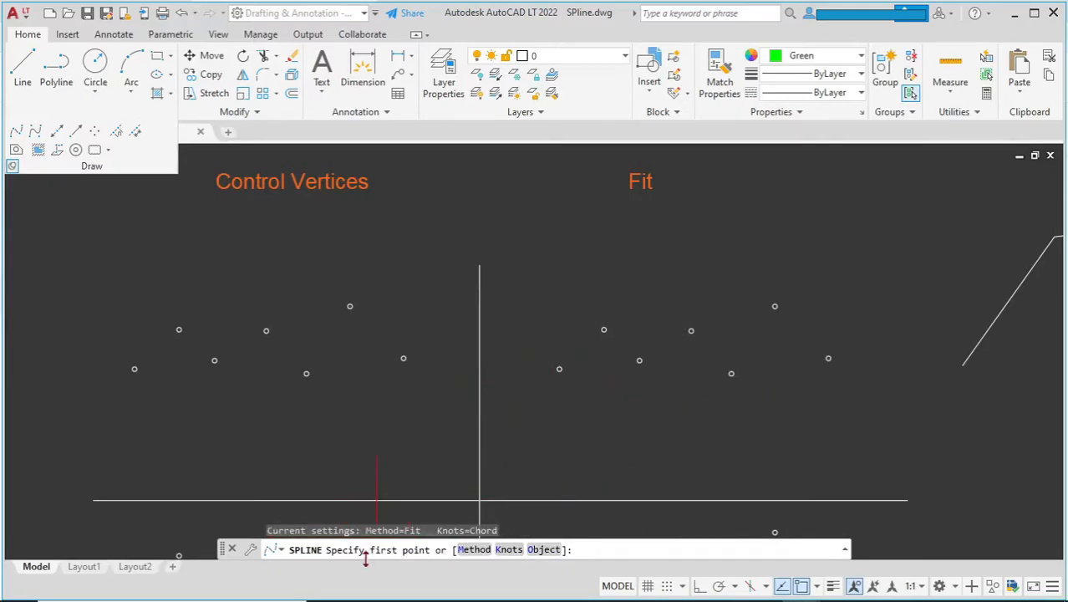
# Step: Draw an open green fit spline through the centers of the seven circles in the Fit section
pyautogui.scroll(5, 568, 355)
pyautogui.click(572, 351)
pyautogui.scroll(-3, 524, 399)
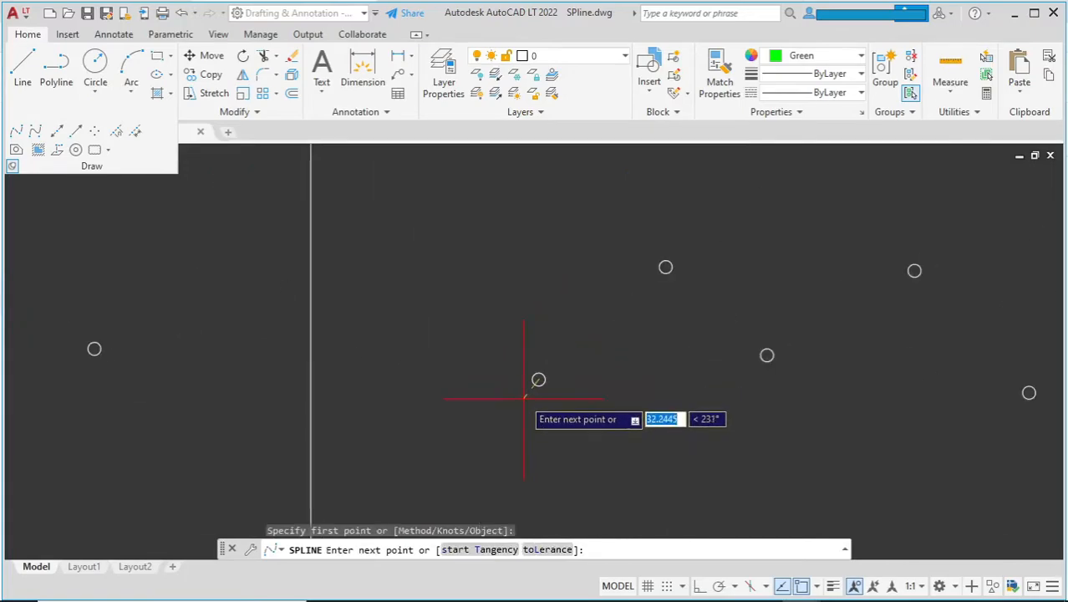
pyautogui.scroll(-3, 535, 388)
pyautogui.scroll(4, 581, 341)
pyautogui.click(583, 341)
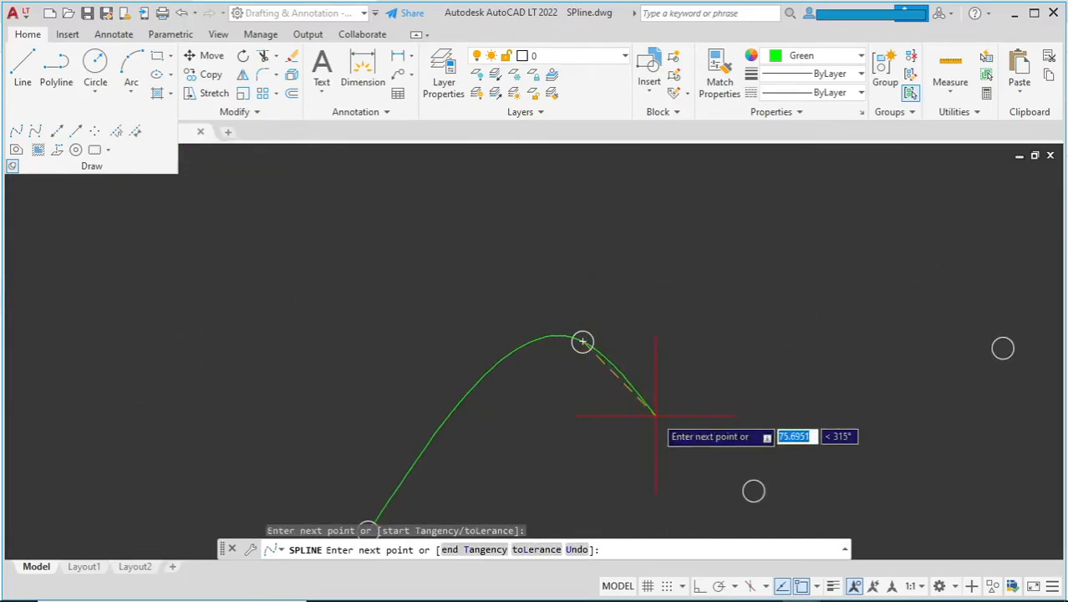
pyautogui.click(754, 490)
pyautogui.scroll(-3, 756, 485)
pyautogui.scroll(3, 803, 383)
pyautogui.click(833, 404)
pyautogui.scroll(-3, 829, 410)
pyautogui.scroll(3, 807, 483)
pyautogui.click(777, 435)
pyautogui.scroll(-4, 733, 391)
pyautogui.scroll(3, 805, 302)
pyautogui.click(844, 276)
pyautogui.scroll(-3, 841, 282)
pyautogui.scroll(4, 913, 381)
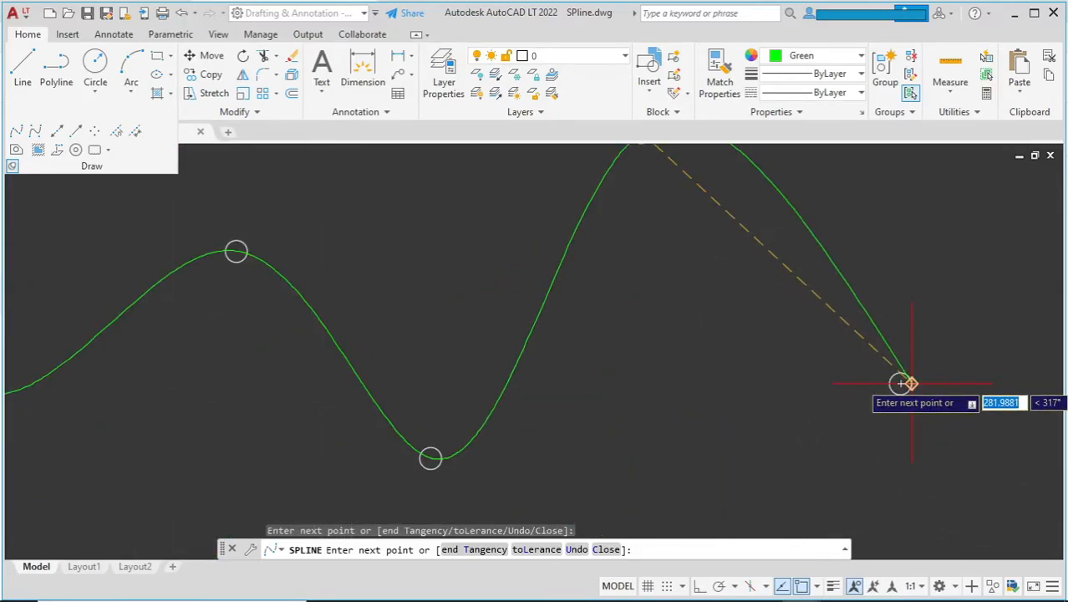
pyautogui.click(899, 383)
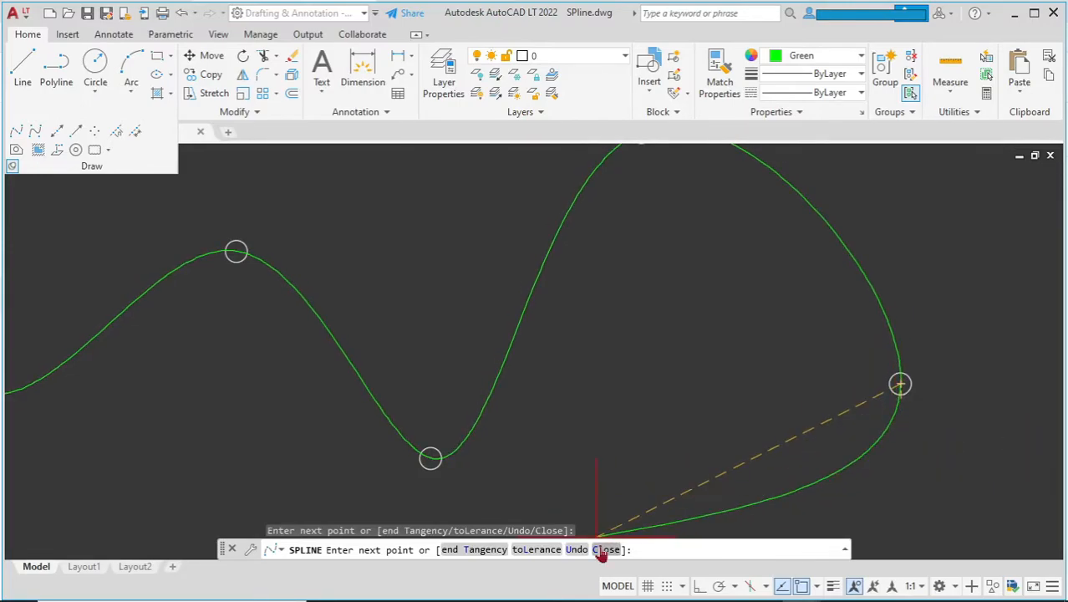
pyautogui.scroll(-3, 802, 448)
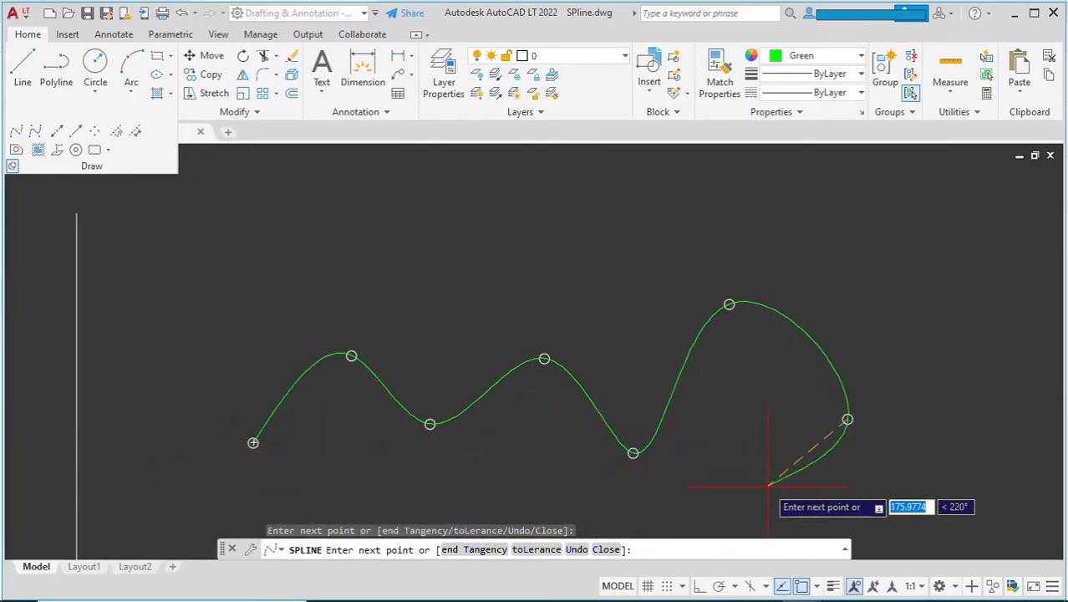
pyautogui.press('Return')
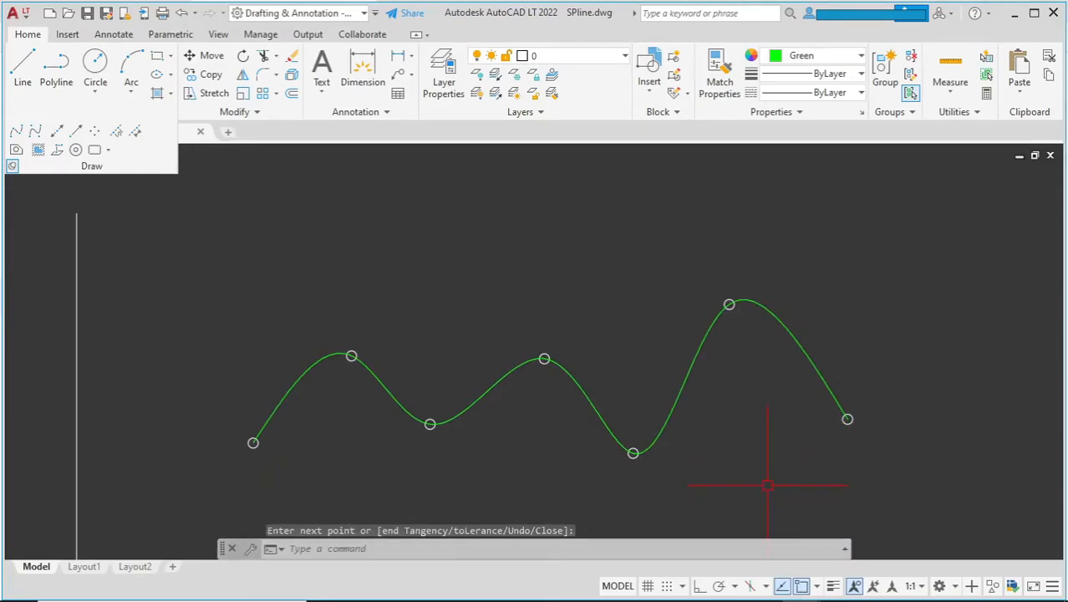
pyautogui.click(579, 389)
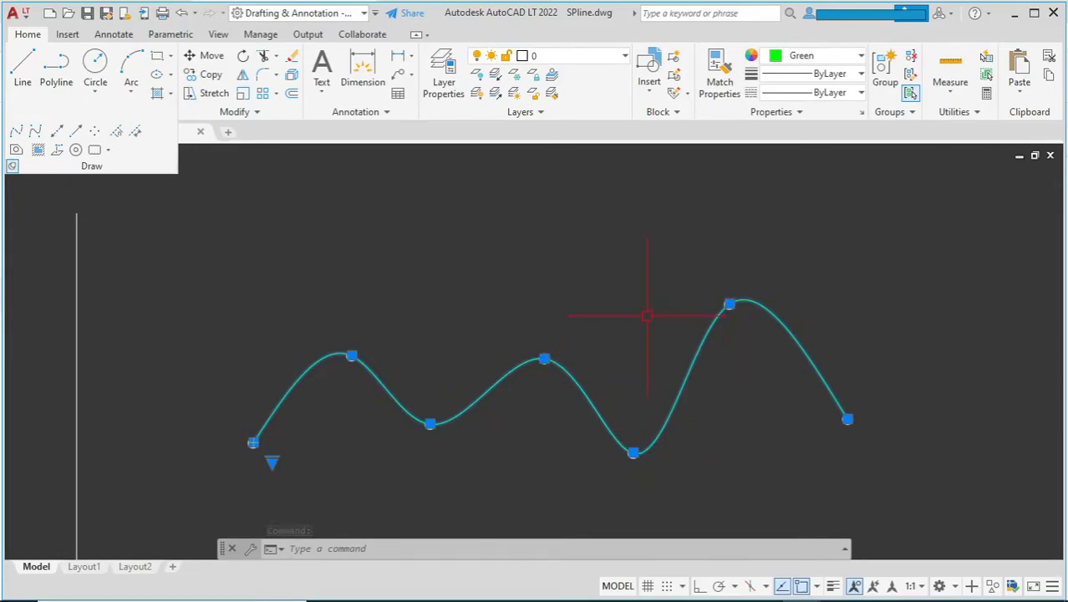
pyautogui.click(729, 307)
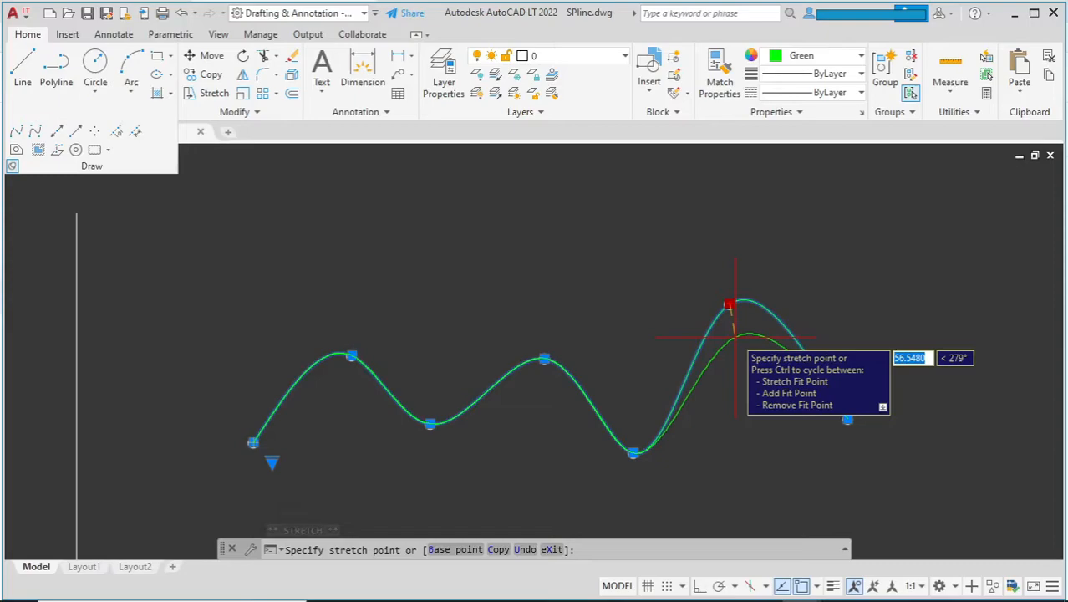
pyautogui.press('Escape')
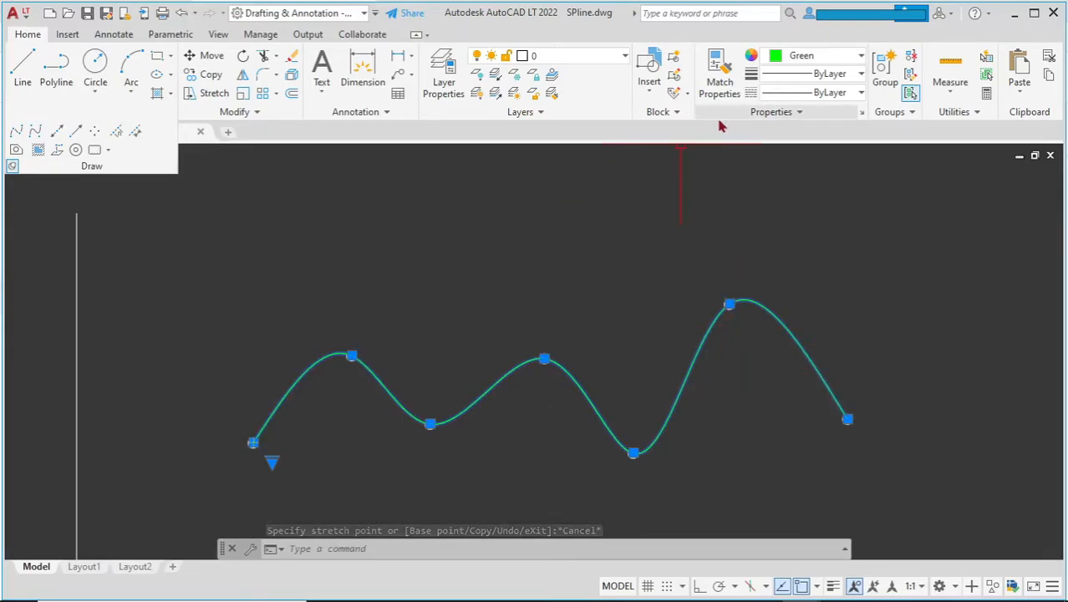
pyautogui.press('Escape')
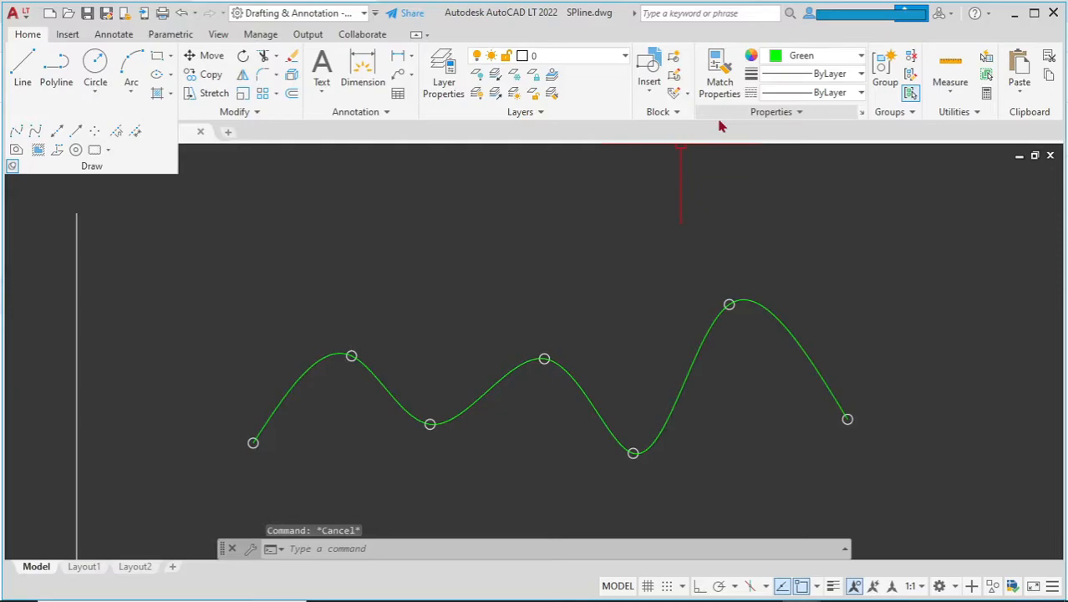
# Step: Start another fit spline with Square root knot parameterization and set the current color to red 237,31,36
pyautogui.click(16, 132)
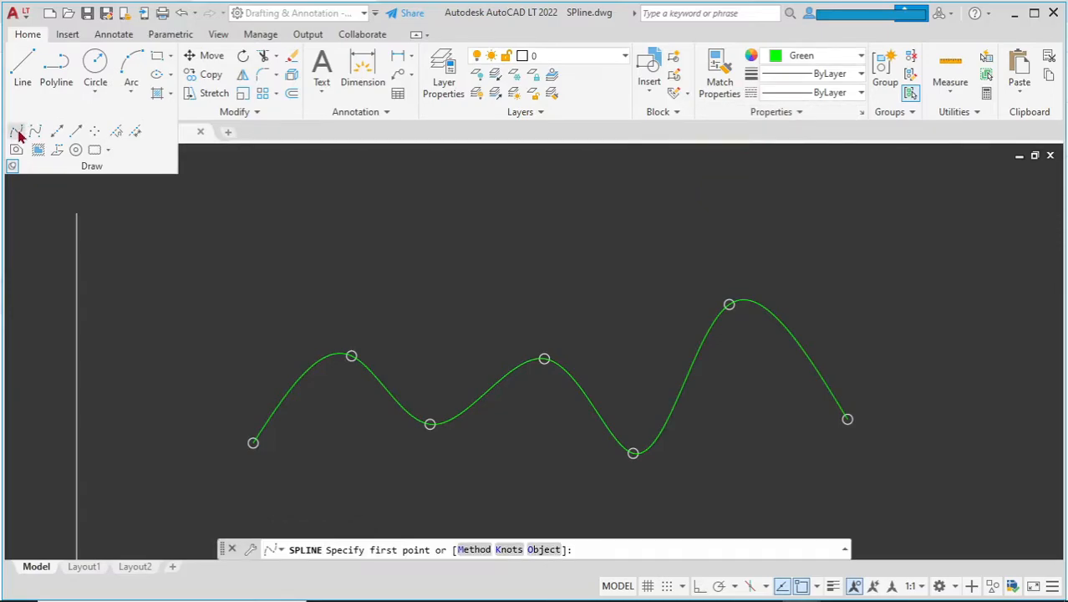
pyautogui.click(508, 550)
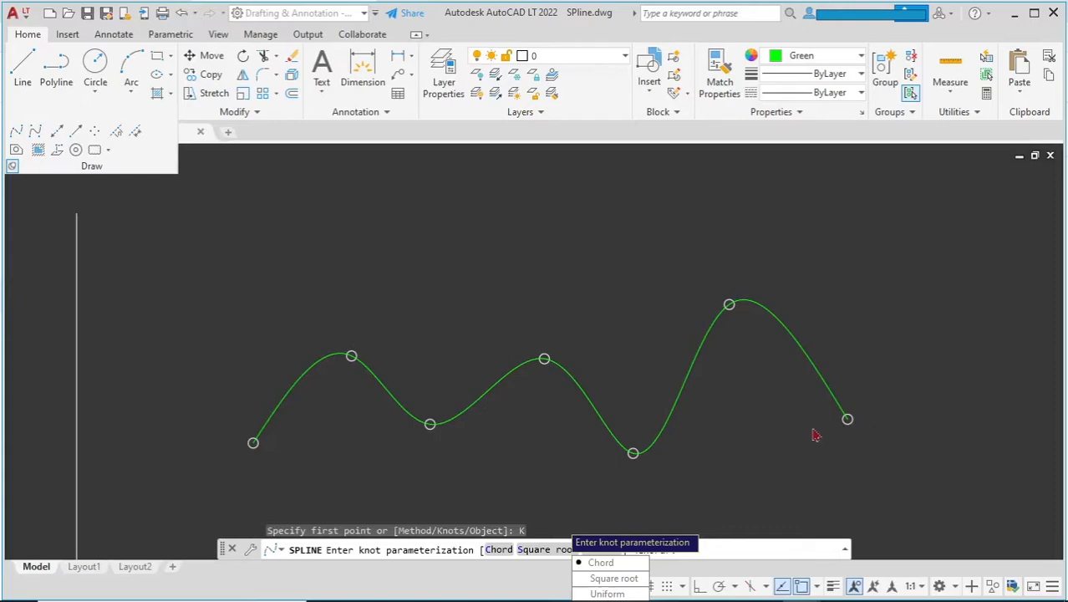
pyautogui.click(607, 581)
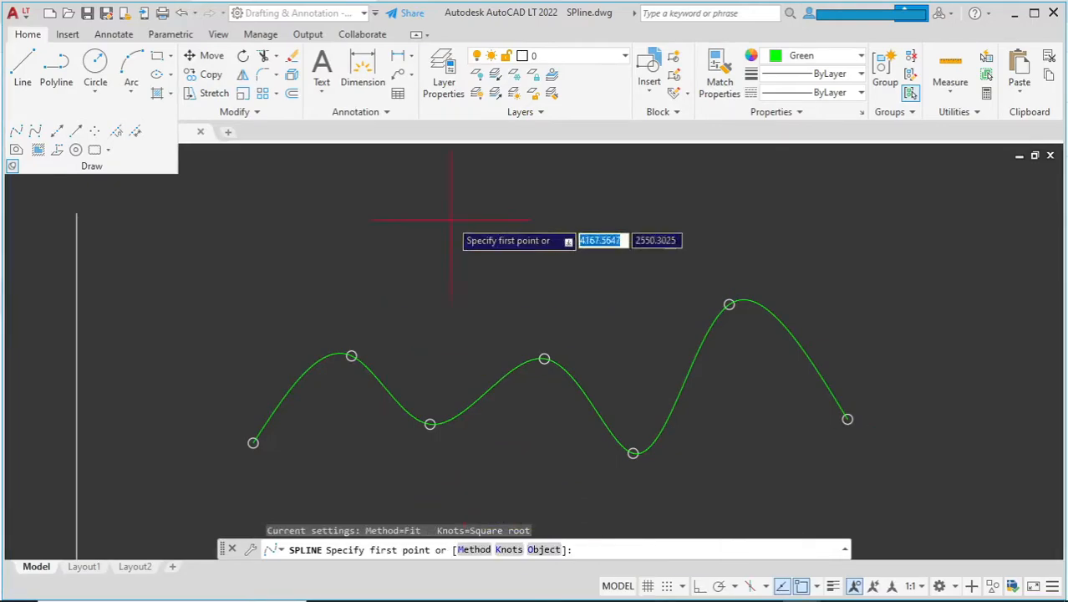
pyautogui.click(812, 56)
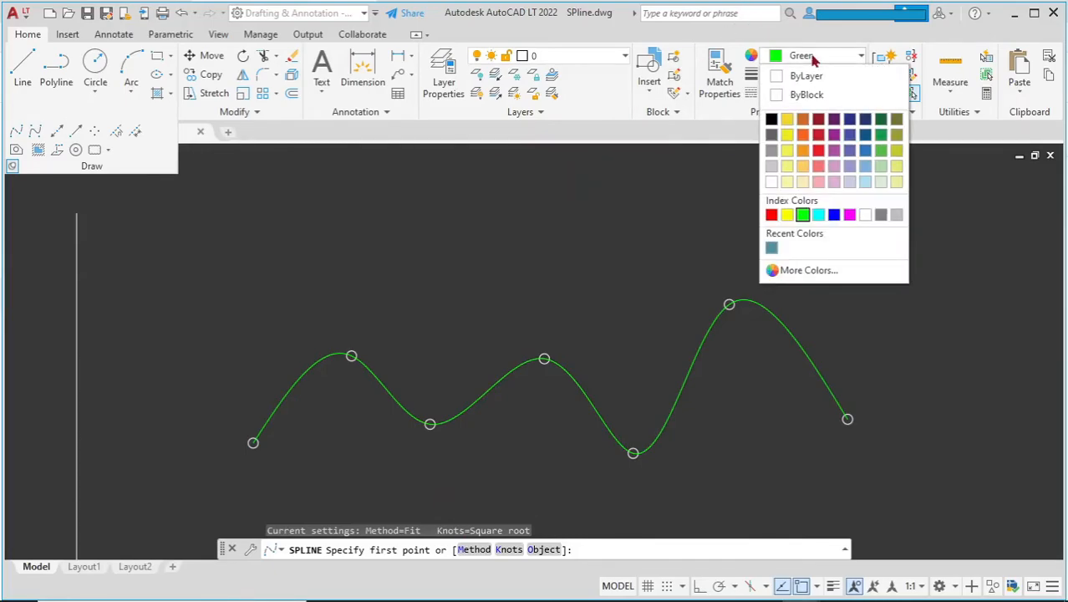
pyautogui.click(818, 151)
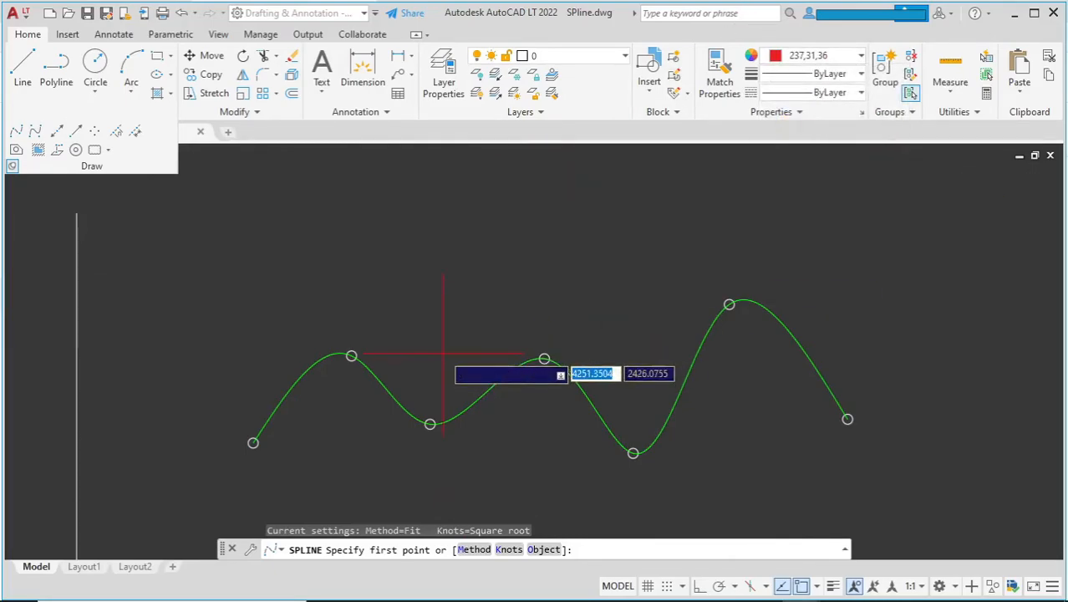
# Step: Draw the red Square root spline through the centers of the same seven circles as the green spline
pyautogui.scroll(3, 260, 427)
pyautogui.click(260, 426)
pyautogui.scroll(2, 546, 179)
pyautogui.click(545, 179)
pyautogui.scroll(3, 675, 295)
pyautogui.click(670, 299)
pyautogui.scroll(-3, 729, 232)
pyautogui.click(729, 231)
pyautogui.scroll(-4, 770, 350)
pyautogui.scroll(4, 769, 350)
pyautogui.click(758, 311)
pyautogui.scroll(-3, 746, 262)
pyautogui.moveTo(746, 262); pyautogui.dragTo(649, 413, button='middle')
pyautogui.click(753, 210)
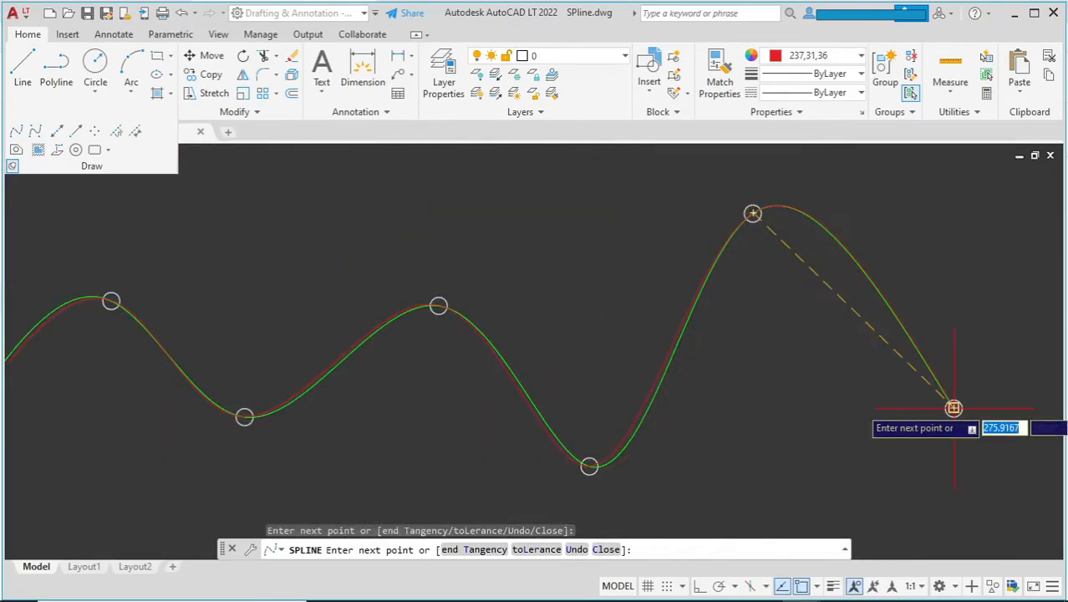
pyautogui.click(953, 407)
pyautogui.press('Return')
# Step: Examine where the red Square root spline deviates from the green Chord spline between the circles
pyautogui.scroll(-3, 871, 314)
pyautogui.scroll(4, 658, 327)
pyautogui.scroll(2, 660, 223)
pyautogui.moveTo(684, 241); pyautogui.dragTo(554, 241, button='middle')
pyautogui.scroll(-2, 555, 242)
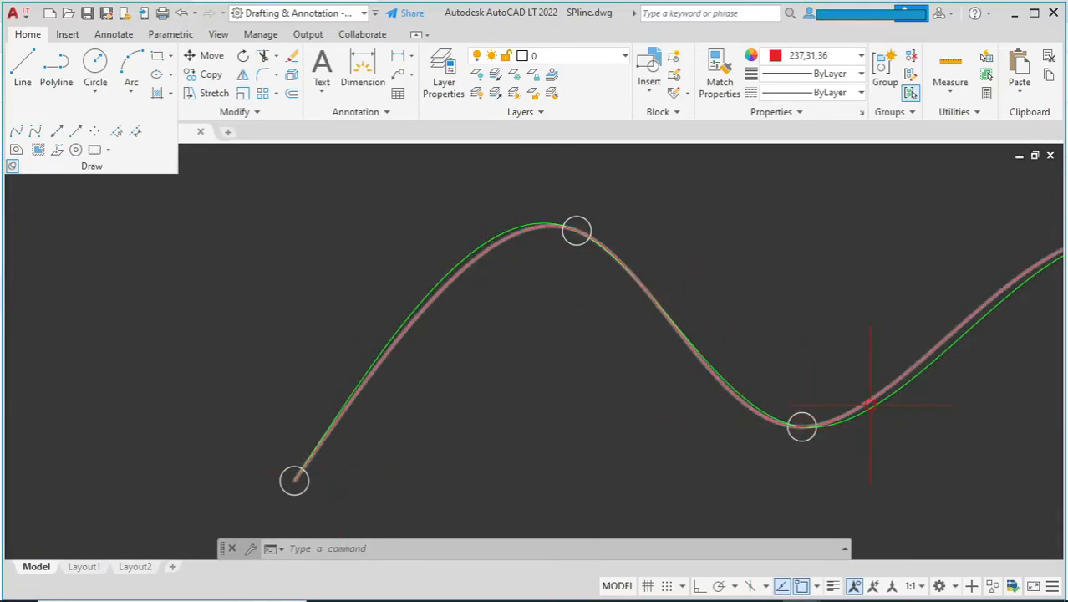
pyautogui.moveTo(798, 425); pyautogui.dragTo(581, 415, button='middle')
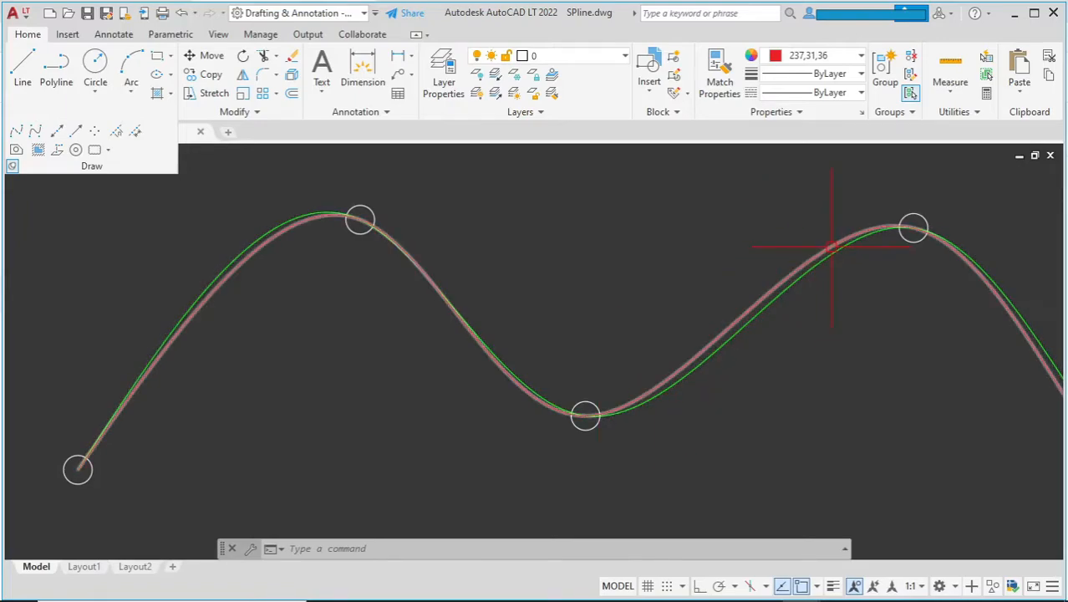
pyautogui.moveTo(827, 299); pyautogui.dragTo(480, 261, button='middle')
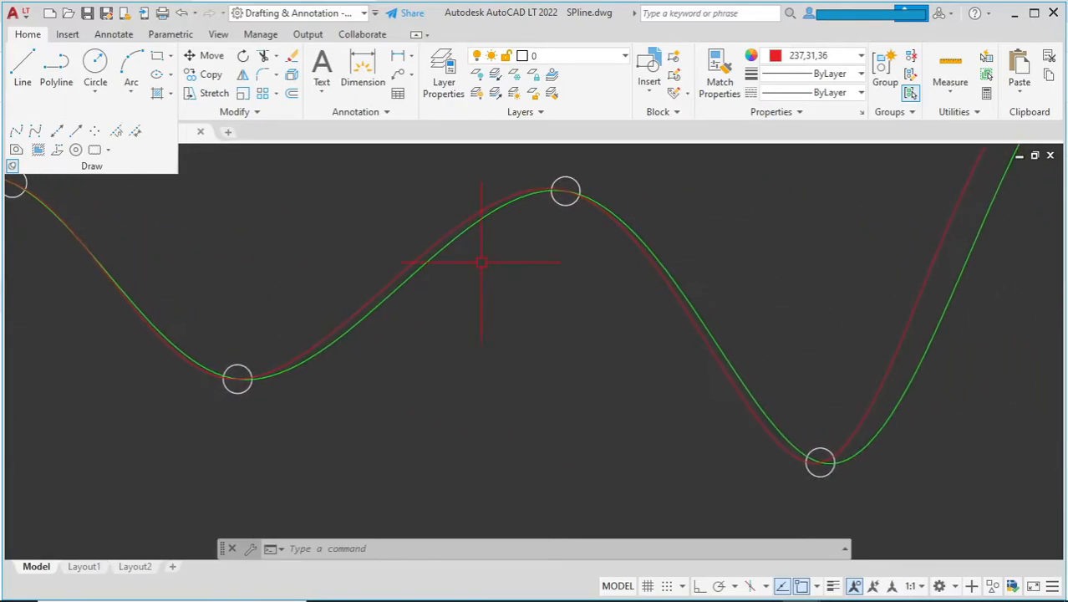
pyautogui.scroll(-2, 576, 322)
pyautogui.moveTo(894, 167); pyautogui.dragTo(734, 215, button='middle')
pyautogui.scroll(-3, 247, 197)
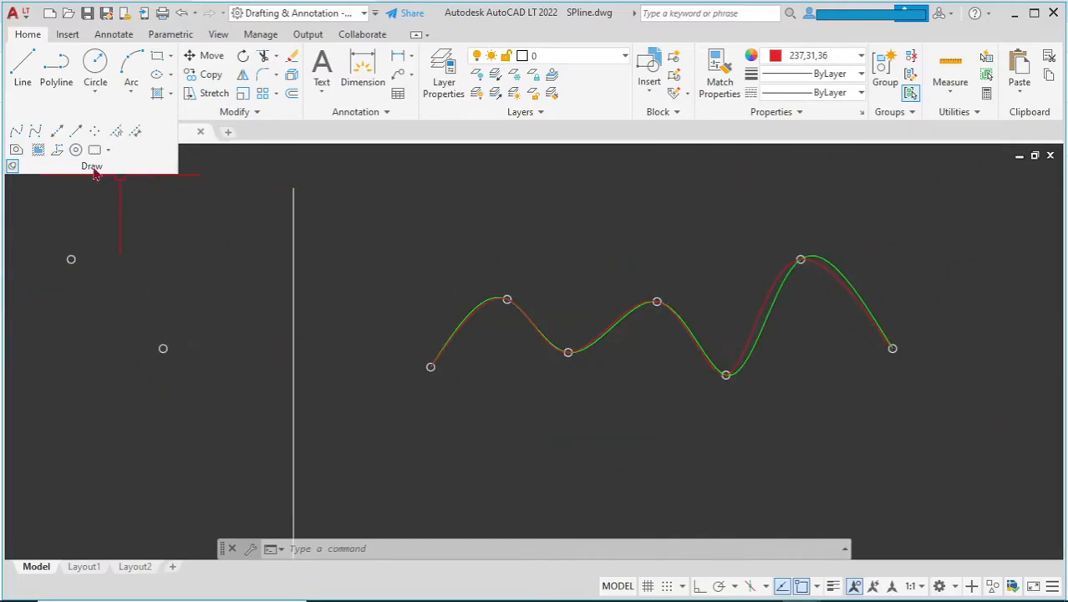
# Step: Set the current color to ByLayer and start a fit spline with Uniform knot parameterization
pyautogui.click(820, 55)
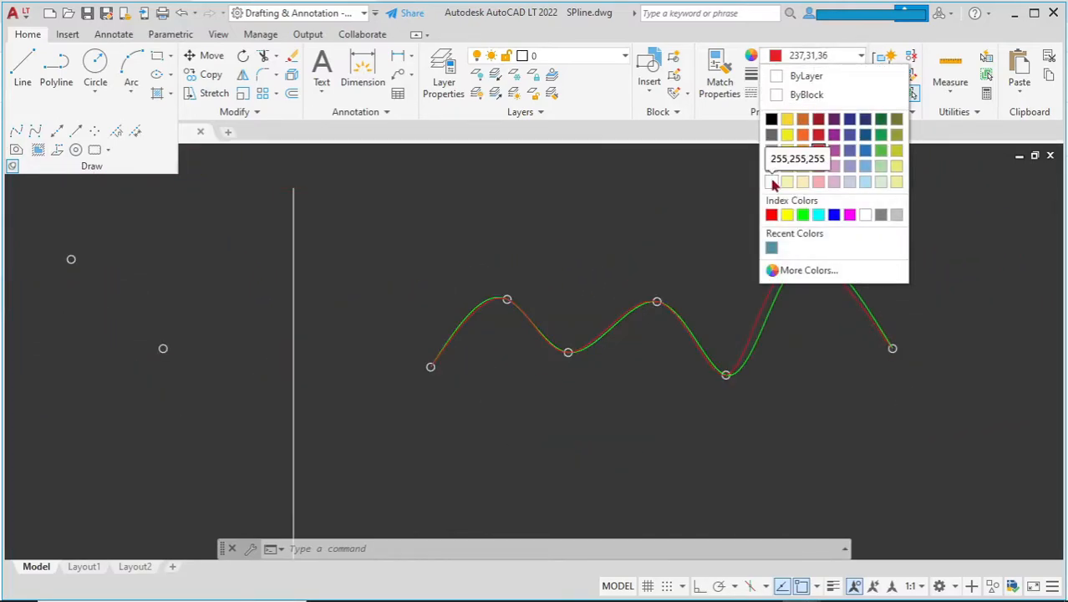
pyautogui.click(790, 76)
pyautogui.click(19, 131)
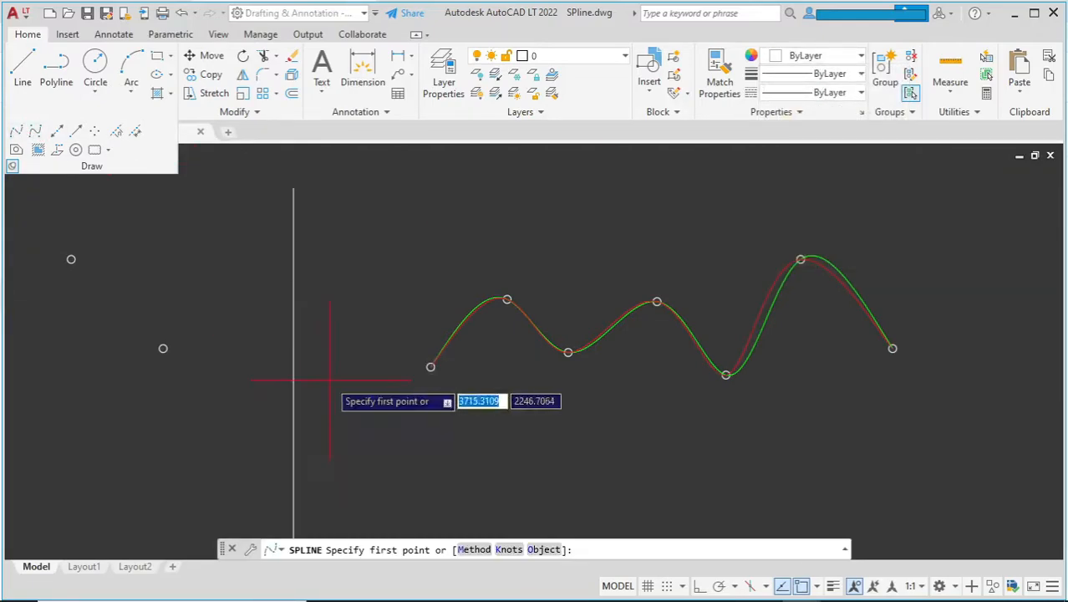
pyautogui.click(511, 550)
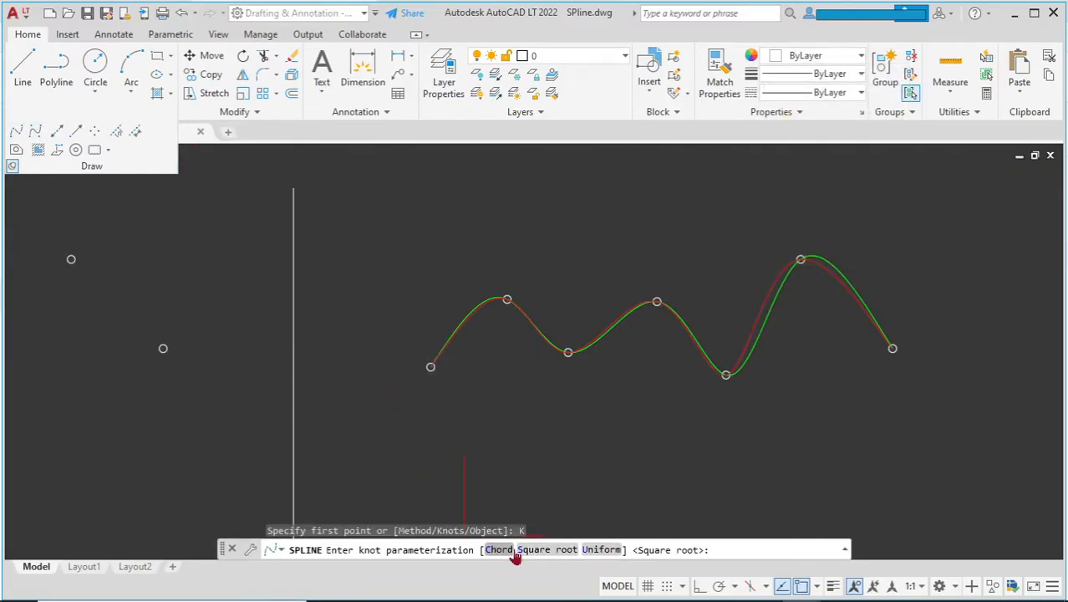
pyautogui.click(600, 550)
# Step: Draw the white Uniform spline through the centers of the same seven circles as the green and red splines
pyautogui.scroll(3, 431, 366)
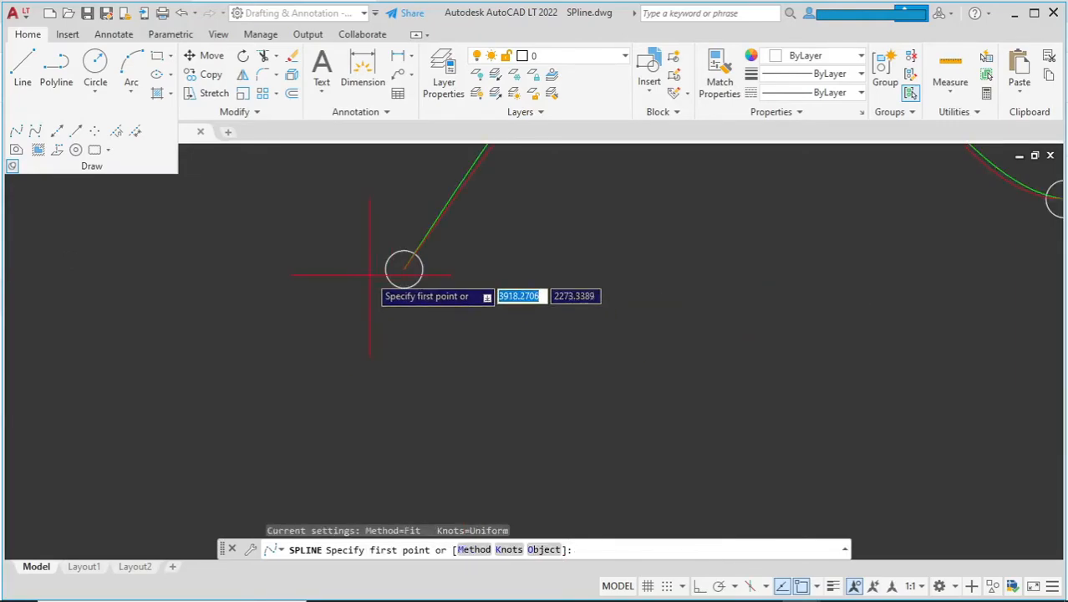
pyautogui.click(430, 366)
pyautogui.scroll(4, 520, 197)
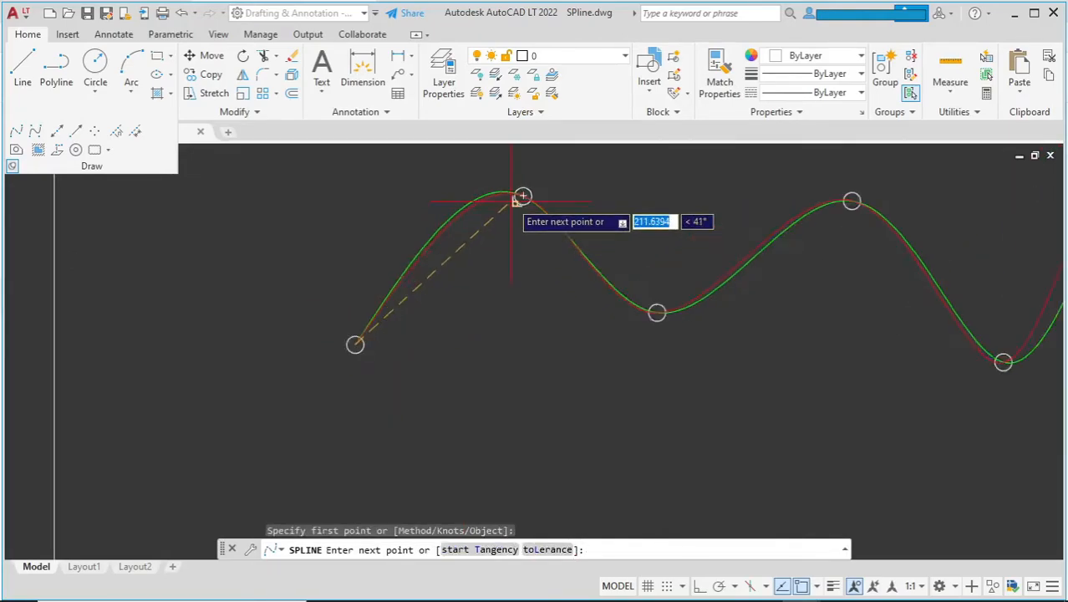
pyautogui.click(533, 188)
pyautogui.click(827, 443)
pyautogui.scroll(-5, 573, 330)
pyautogui.scroll(5, 813, 279)
pyautogui.click(801, 310)
pyautogui.scroll(-1, 835, 397)
pyautogui.click(840, 406)
pyautogui.scroll(-3, 746, 363)
pyautogui.scroll(4, 834, 229)
pyautogui.click(834, 229)
pyautogui.scroll(-5, 866, 310)
pyautogui.press('Escape')
# Step: Examine how the white Uniform spline deviates from the red Square root and green Chord splines between the circles
pyautogui.scroll(4, 141, 309)
pyautogui.scroll(2, 142, 305)
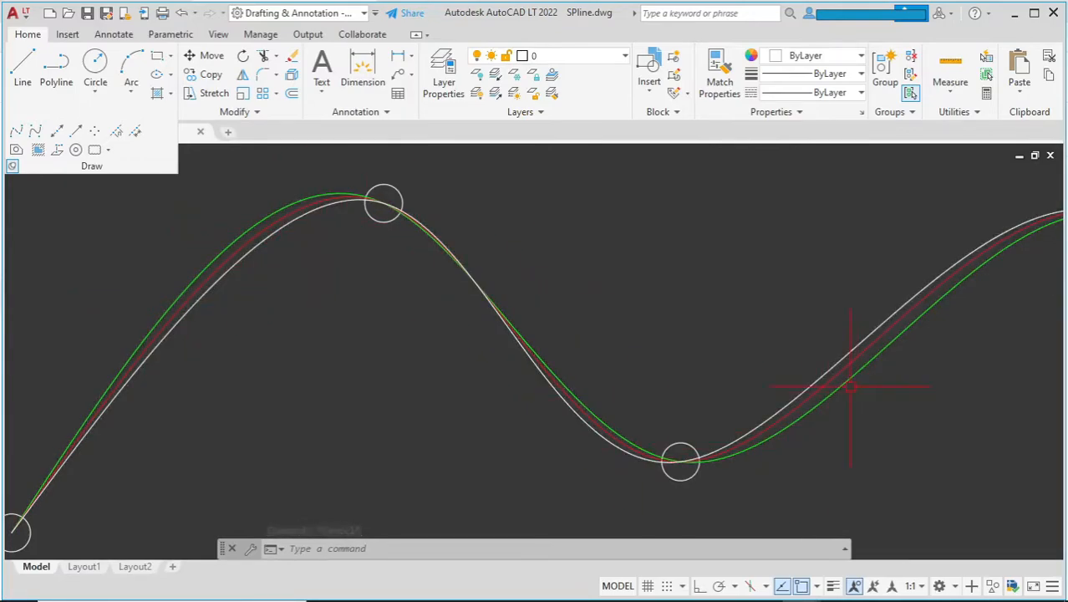
pyautogui.moveTo(869, 365); pyautogui.dragTo(521, 420, button='middle')
pyautogui.moveTo(804, 227); pyautogui.dragTo(686, 253, button='middle')
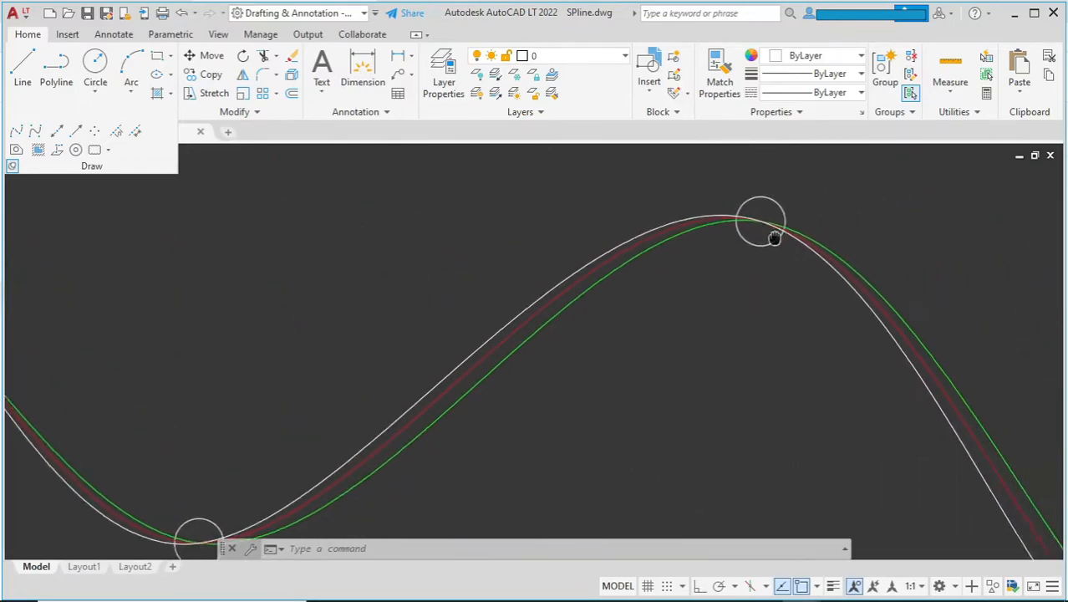
pyautogui.scroll(-2, 571, 400)
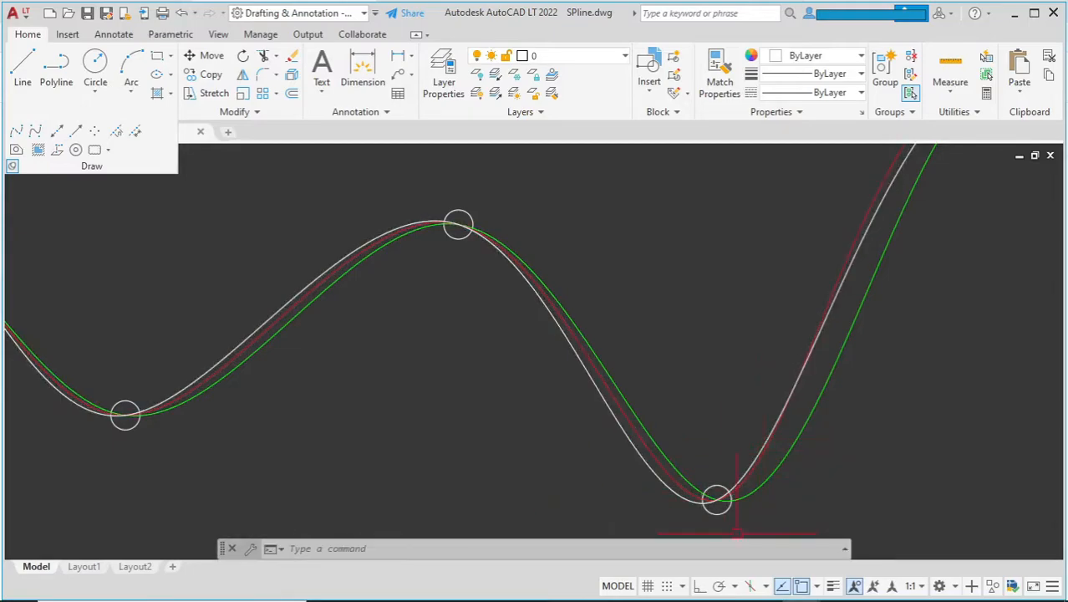
pyautogui.scroll(2, 612, 479)
pyautogui.moveTo(613, 480)
pyautogui.mouseDown(button='middle')
pyautogui.moveTo(500, 353)
pyautogui.moveTo(751, 361)
pyautogui.mouseUp(button='middle')
pyautogui.scroll(-4, 838, 282)
pyautogui.scroll(-3, 336, 321)
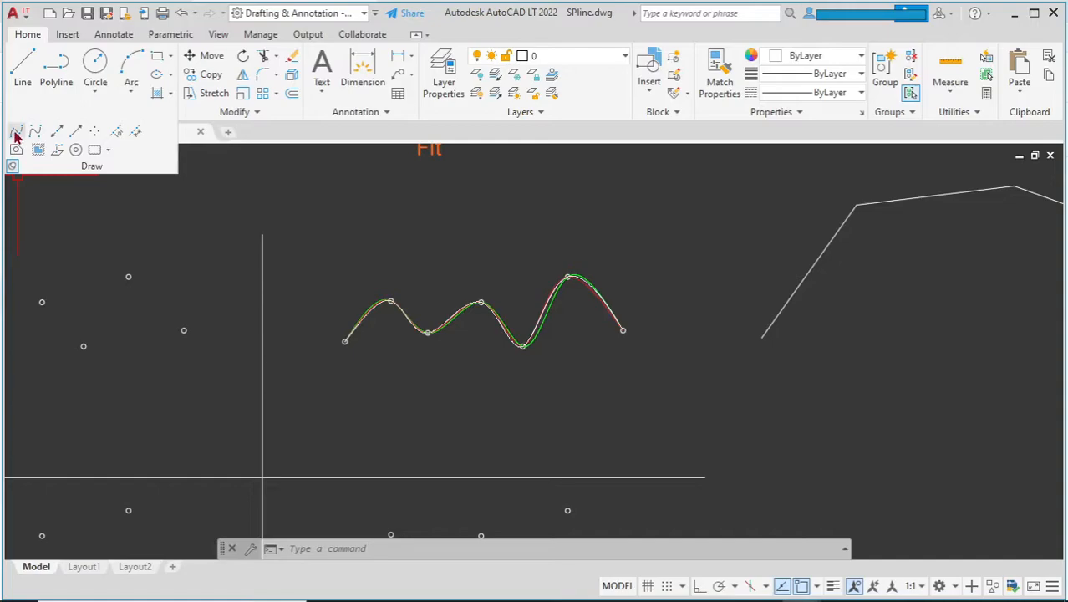
pyautogui.click(16, 132)
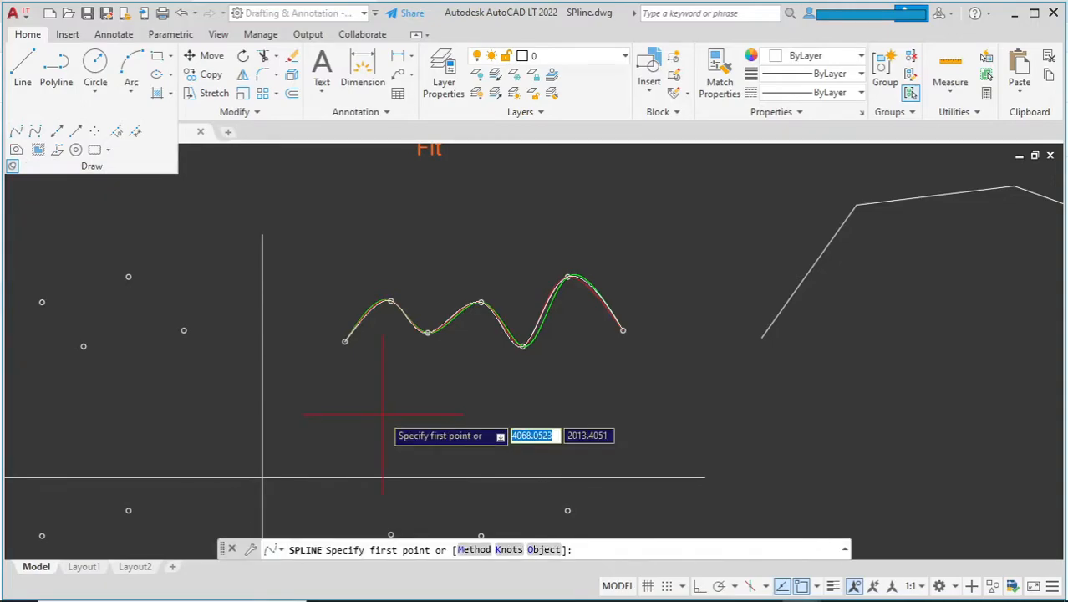
pyautogui.click(543, 550)
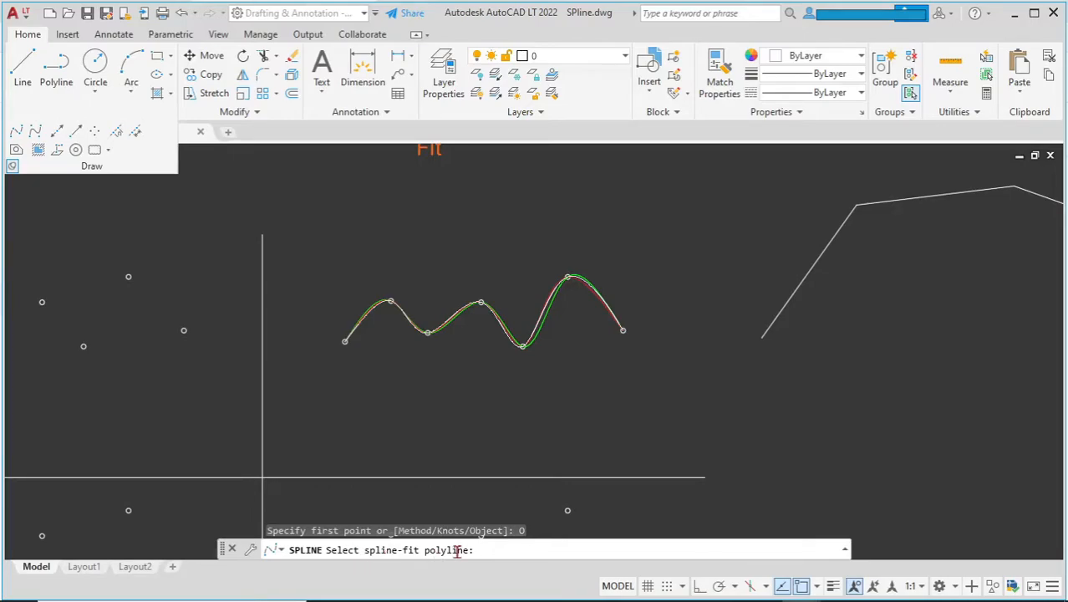
pyautogui.click(488, 493)
# Step: Apply Spline Fit to the white angular polyline beside the Fit section
pyautogui.moveTo(774, 389)
pyautogui.mouseDown(button='middle')
pyautogui.moveTo(806, 377)
pyautogui.moveTo(671, 313)
pyautogui.mouseUp(button='middle')
pyautogui.click(713, 287)
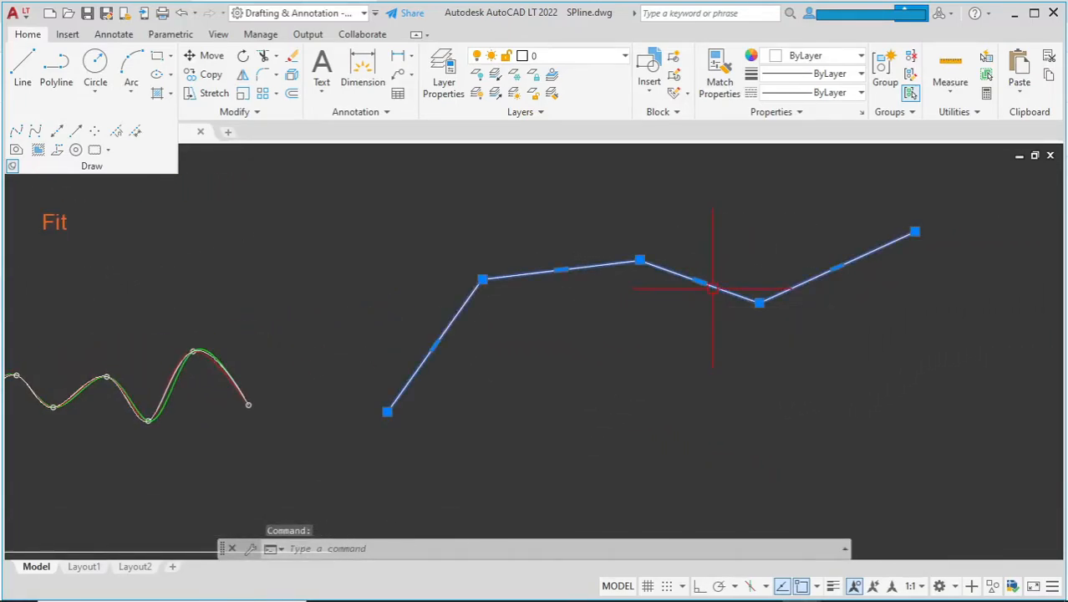
pyautogui.scroll(-1, 617, 328)
pyautogui.rightClick(618, 330)
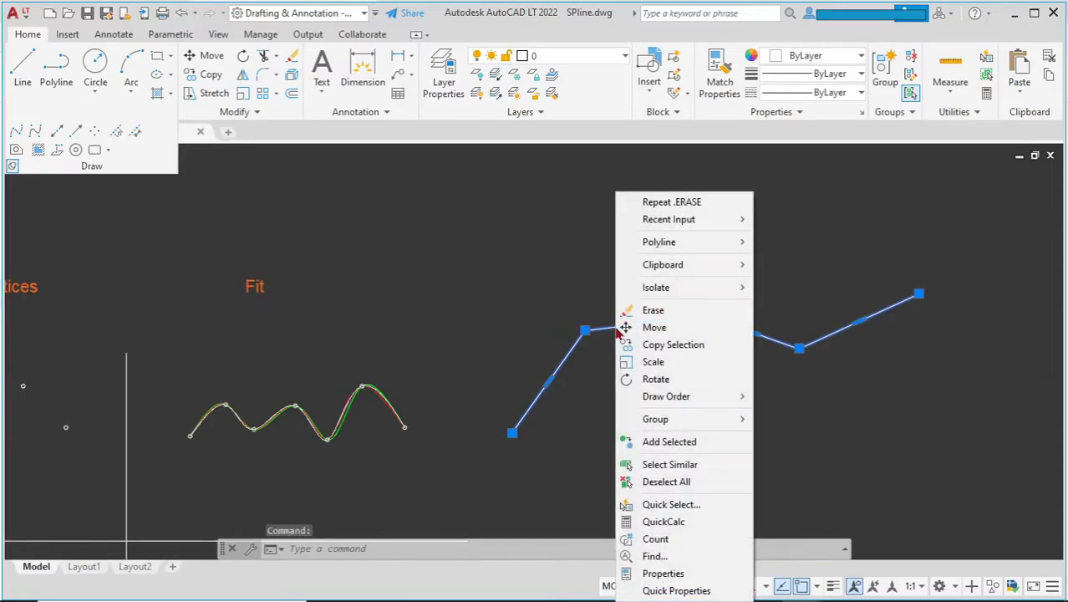
pyautogui.moveTo(688, 246)
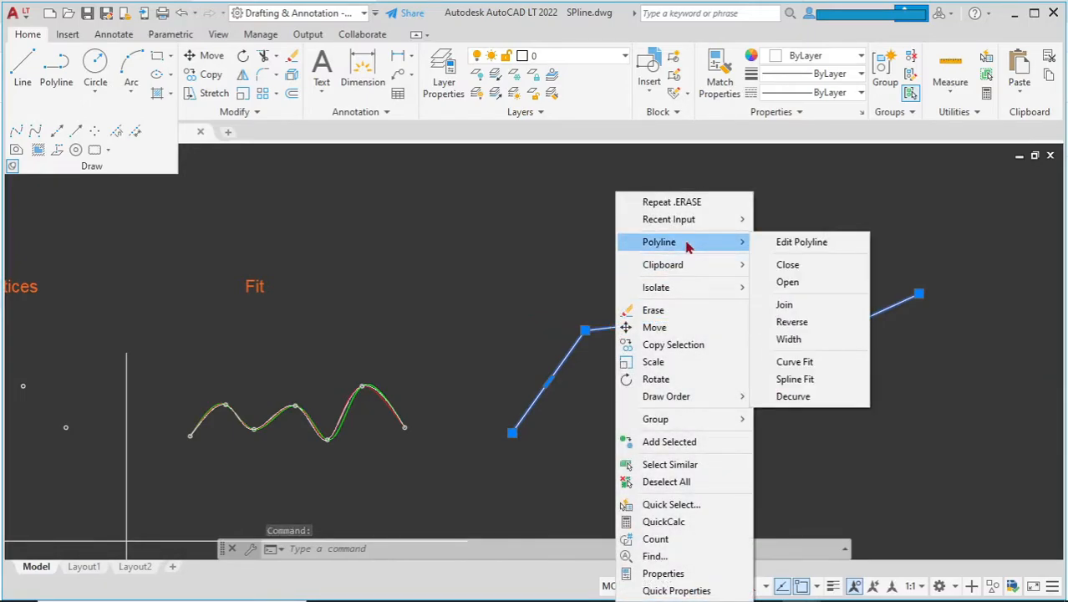
pyautogui.click(794, 380)
pyautogui.scroll(1, 770, 341)
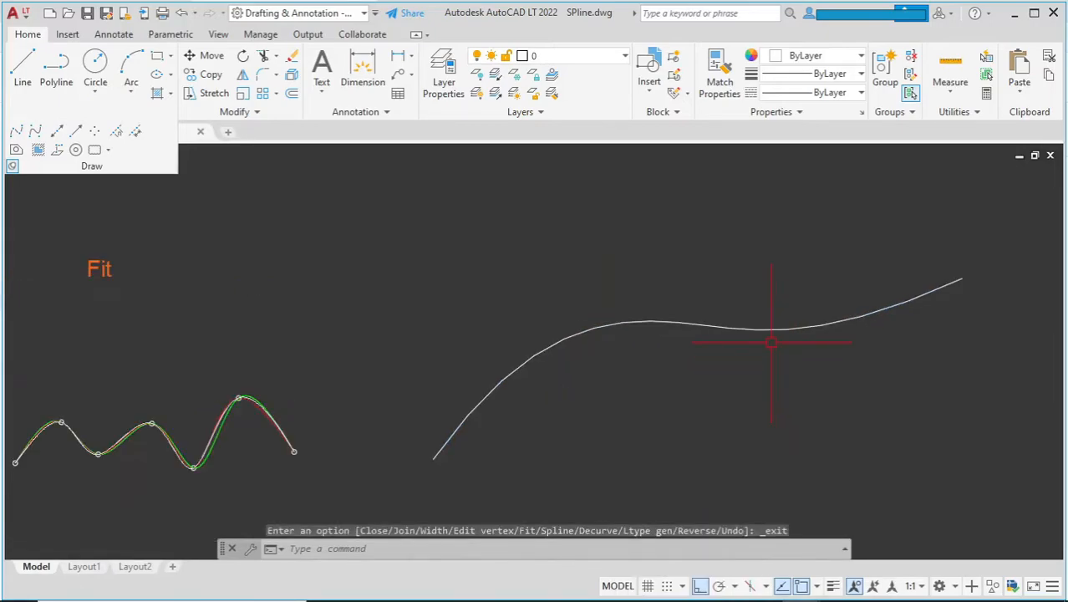
# Step: Copy the spline-fit polyline about 583 units straight up
pyautogui.scroll(-2, 771, 347)
pyautogui.press('Escape')
pyautogui.write('co')
pyautogui.press('Return')
pyautogui.click(846, 314)
pyautogui.press('Return')
pyautogui.click(976, 389)
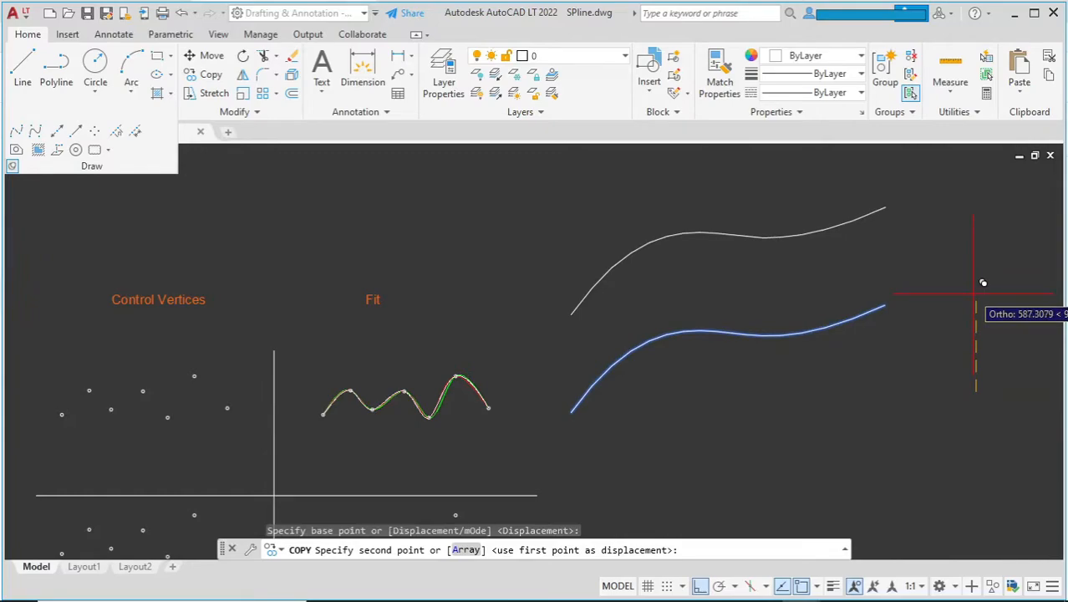
pyautogui.click(981, 282)
pyautogui.press('Escape')
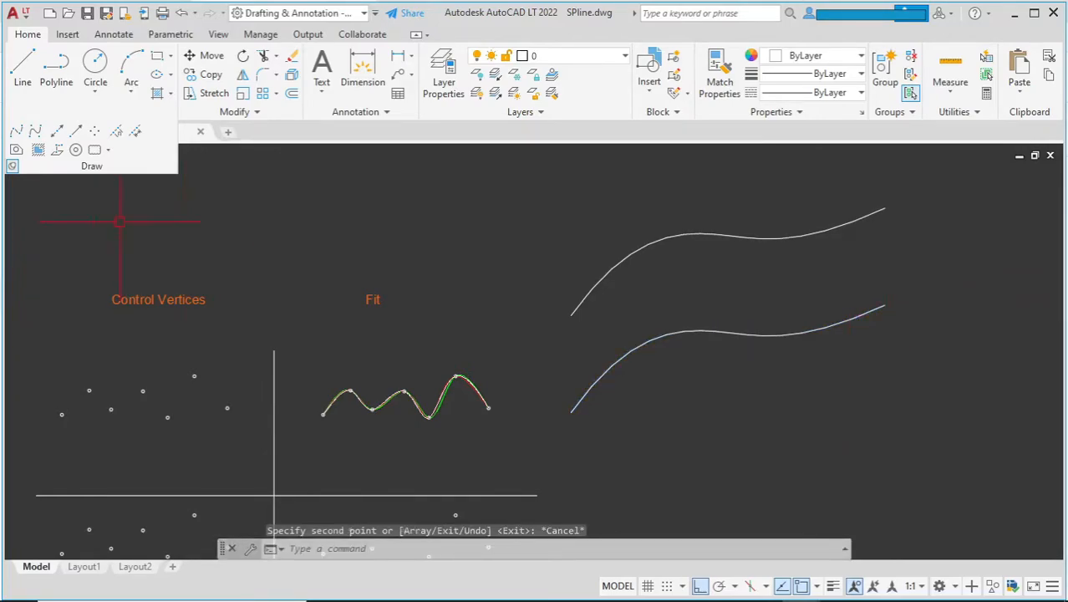
# Step: Convert the lower spline-fit polyline into a true spline with the Object option of the Spline command
pyautogui.click(15, 132)
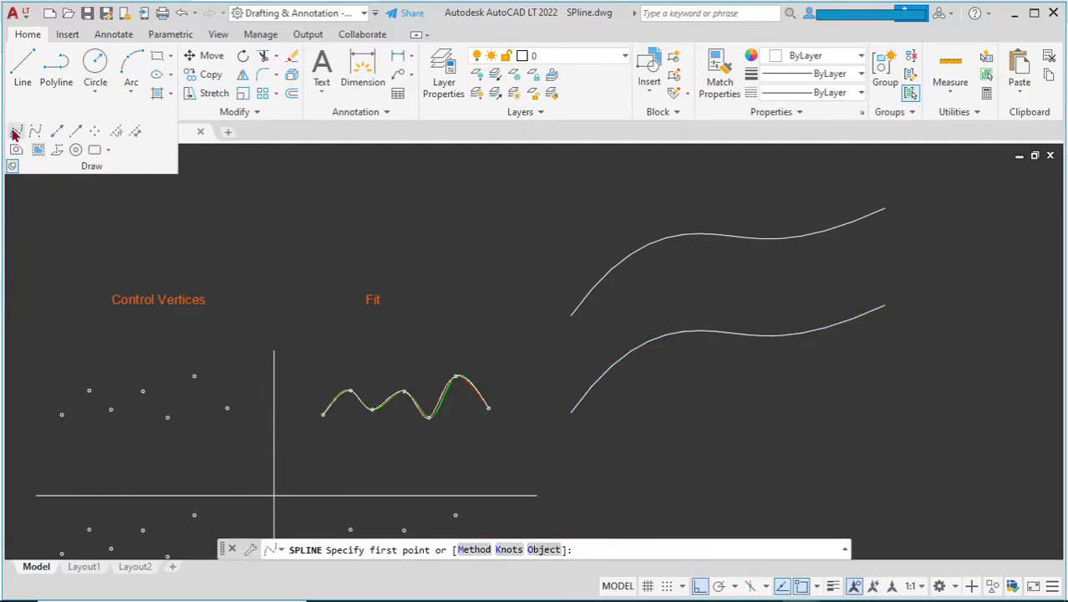
pyautogui.click(543, 549)
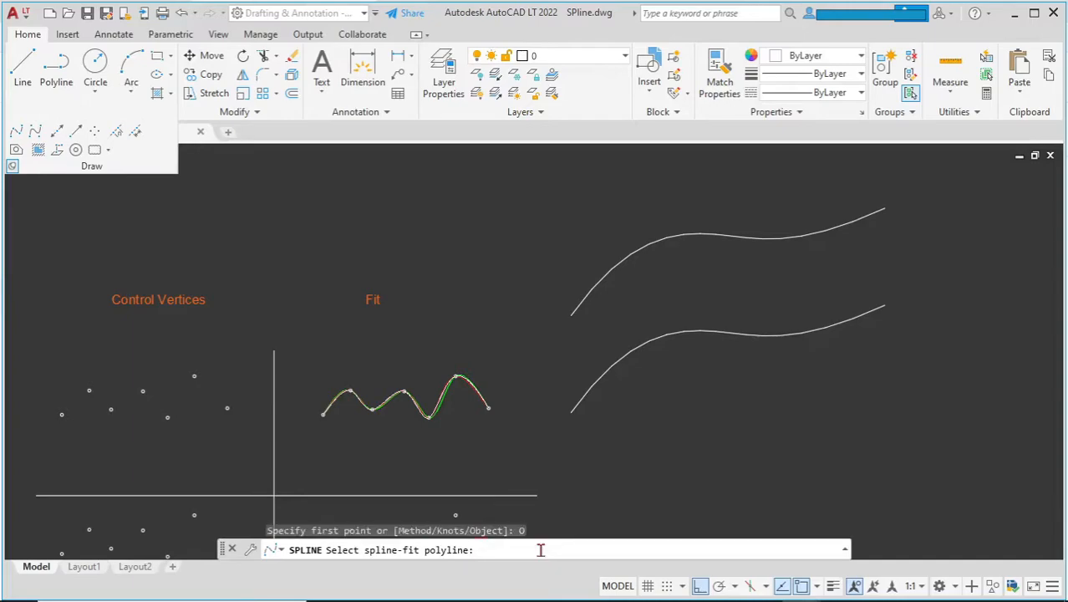
pyautogui.click(758, 335)
pyautogui.press('Return')
pyautogui.scroll(3, 749, 327)
pyautogui.write('m')
pyautogui.press('Return')
pyautogui.click(824, 325)
# Step: Set the converted lower spline's color to red 237,31,36
pyautogui.click(769, 357)
pyautogui.press('Escape')
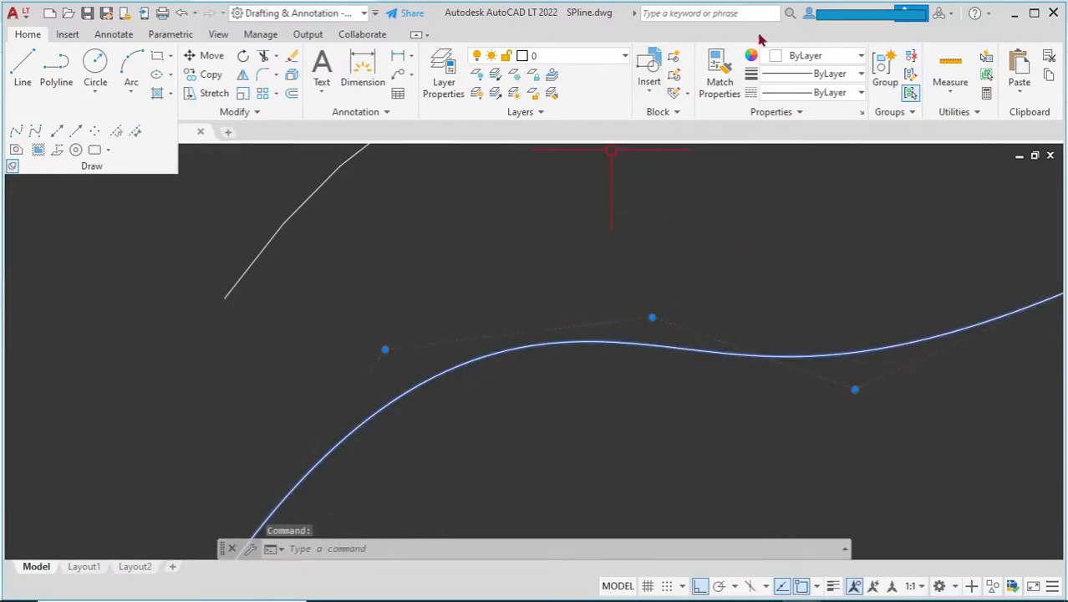
pyautogui.click(819, 57)
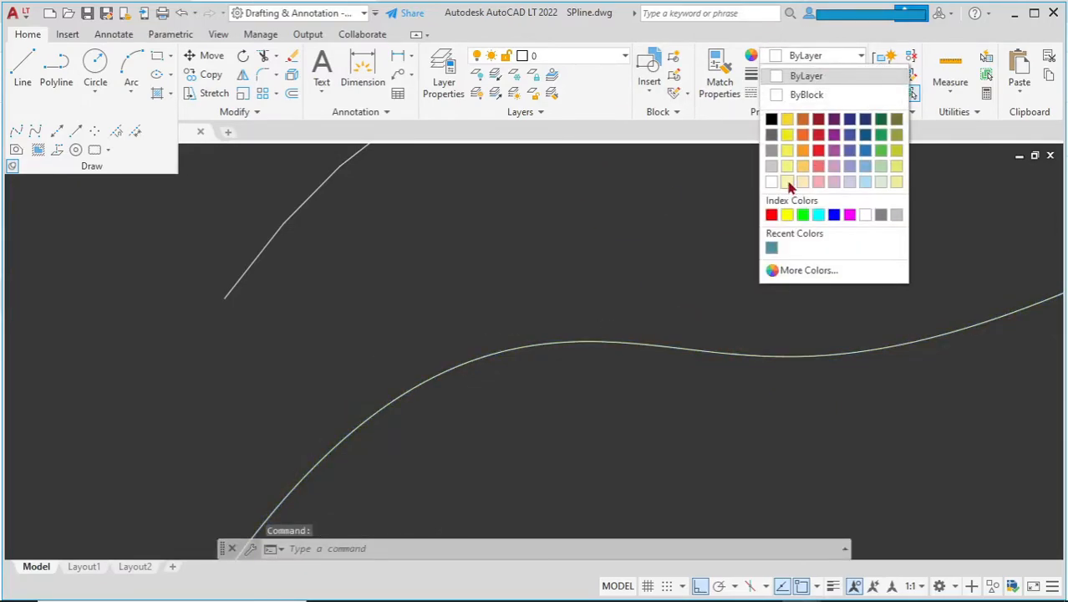
pyautogui.click(818, 150)
pyautogui.press('Escape')
# Step: Select the red spline and the white spline-fit polyline in turn to compare their grips
pyautogui.scroll(-3, 717, 311)
pyautogui.click(711, 310)
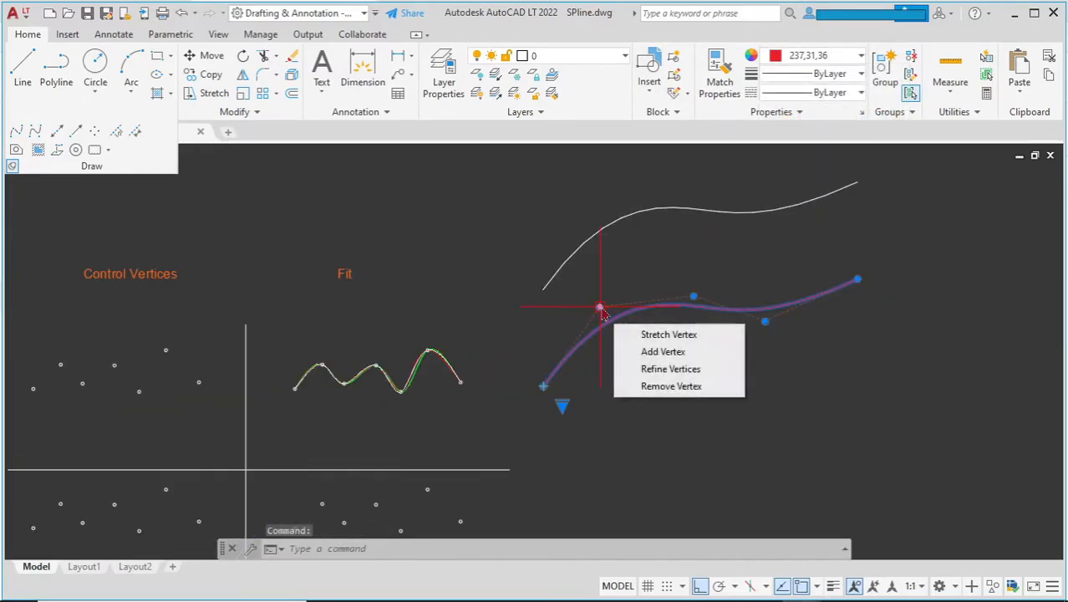
pyautogui.press('Escape')
pyautogui.click(641, 209)
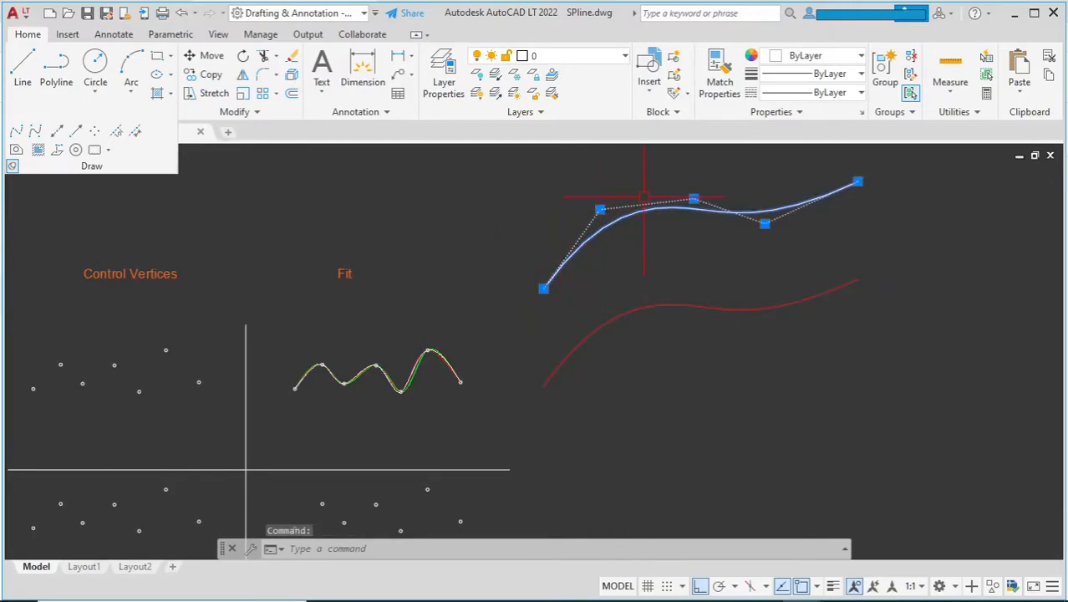
pyautogui.press('Escape')
# Step: Inspect the red spline's control vertices, display its Fit points instead, and return to the Control Vertices display
pyautogui.click(560, 359)
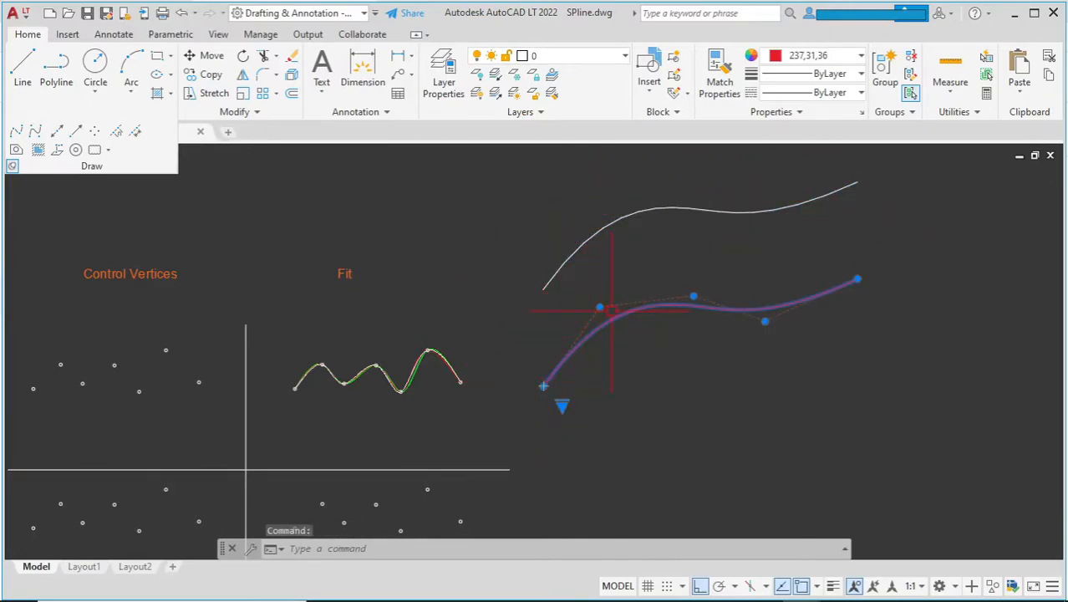
pyautogui.scroll(3, 610, 310)
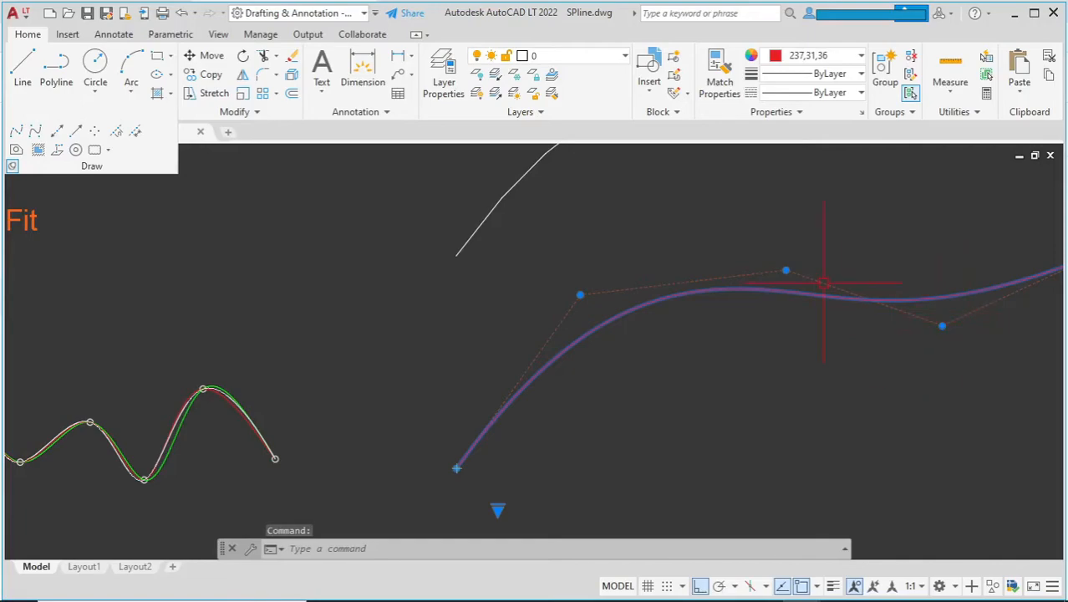
pyautogui.scroll(3, 797, 267)
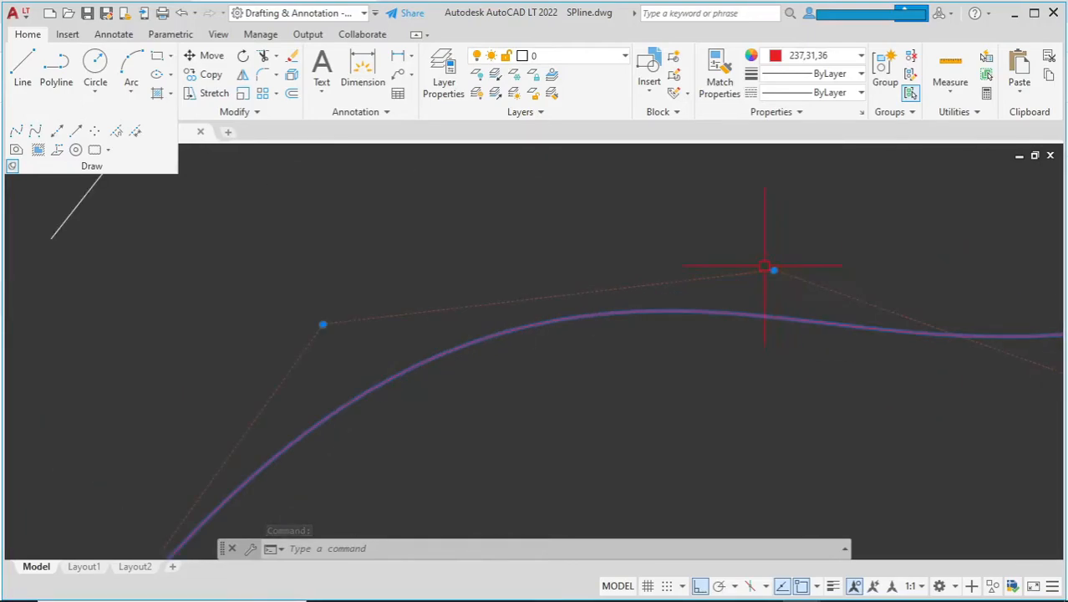
pyautogui.scroll(-3, 774, 270)
pyautogui.scroll(-3, 585, 395)
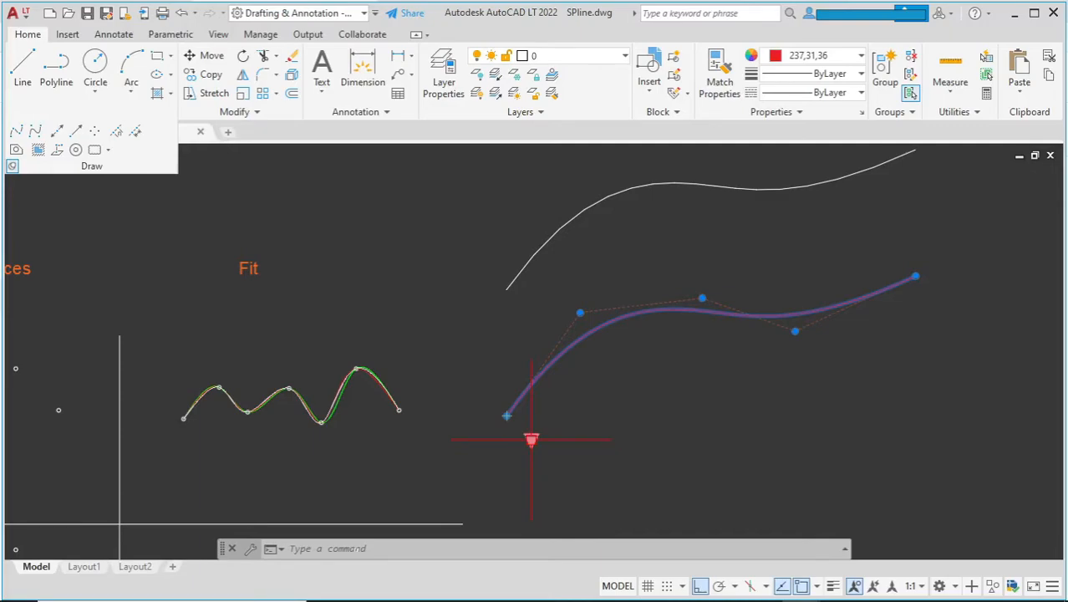
pyautogui.moveTo(531, 440)
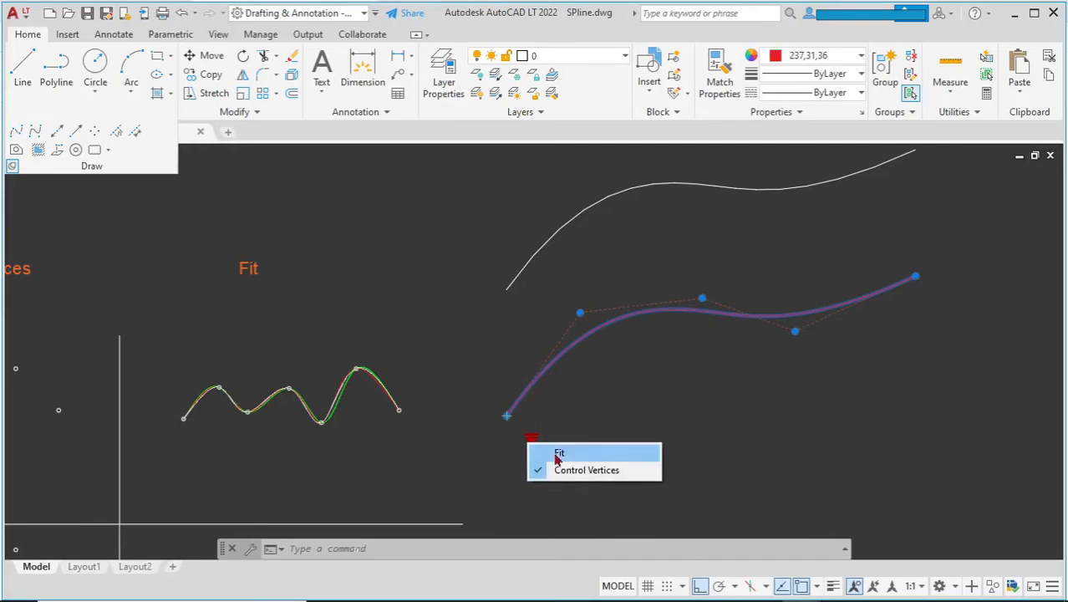
pyautogui.click(559, 454)
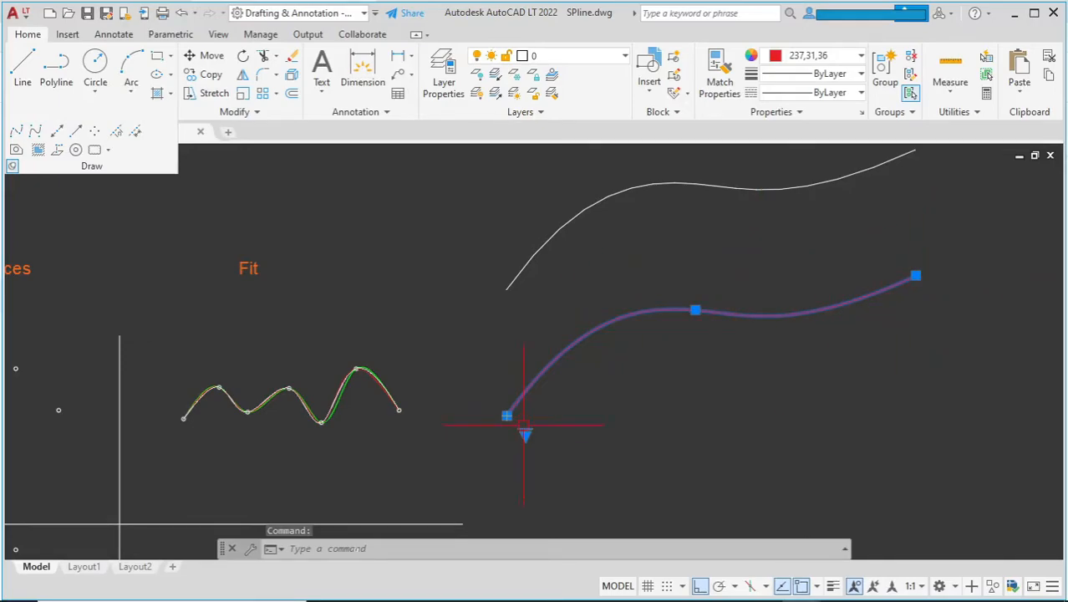
pyautogui.moveTo(525, 436)
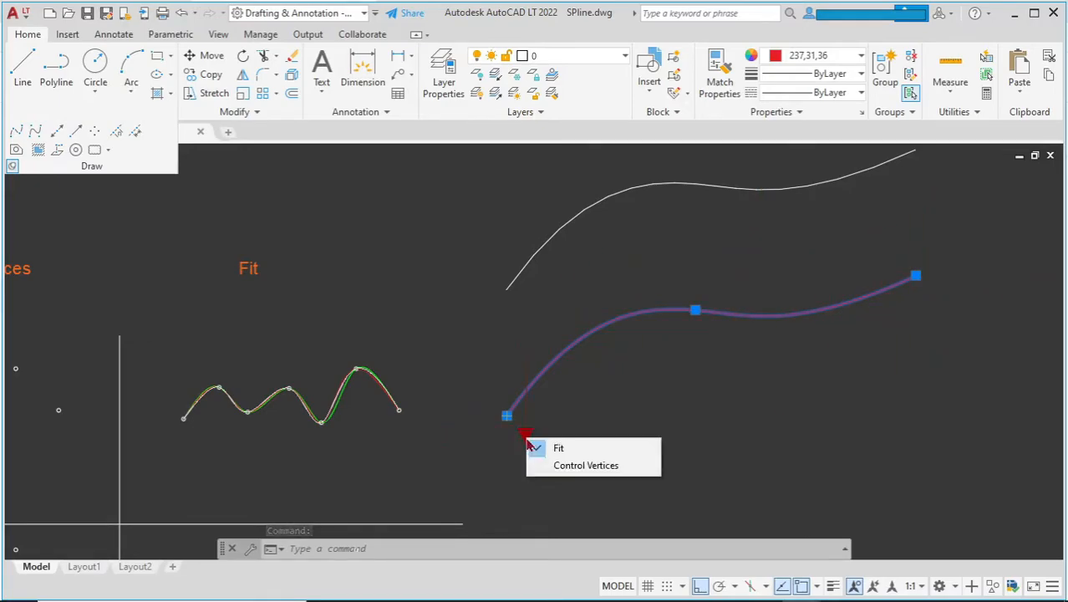
pyautogui.click(576, 466)
pyautogui.press('Escape')
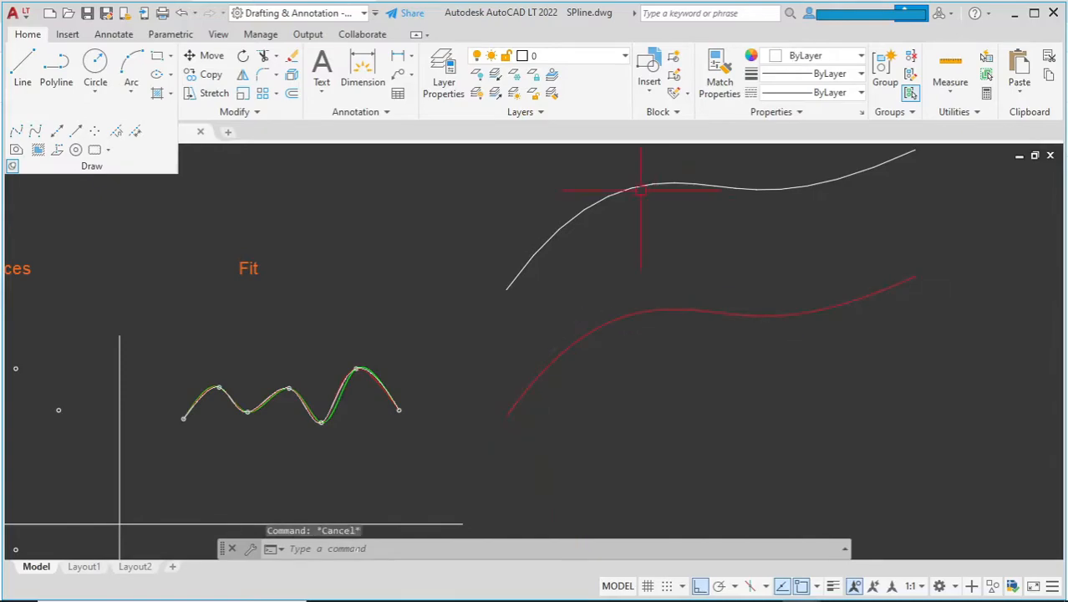
# Step: Move the red spline from its lower start point onto the start point of the white spline-fit polyline
pyautogui.click(637, 185)
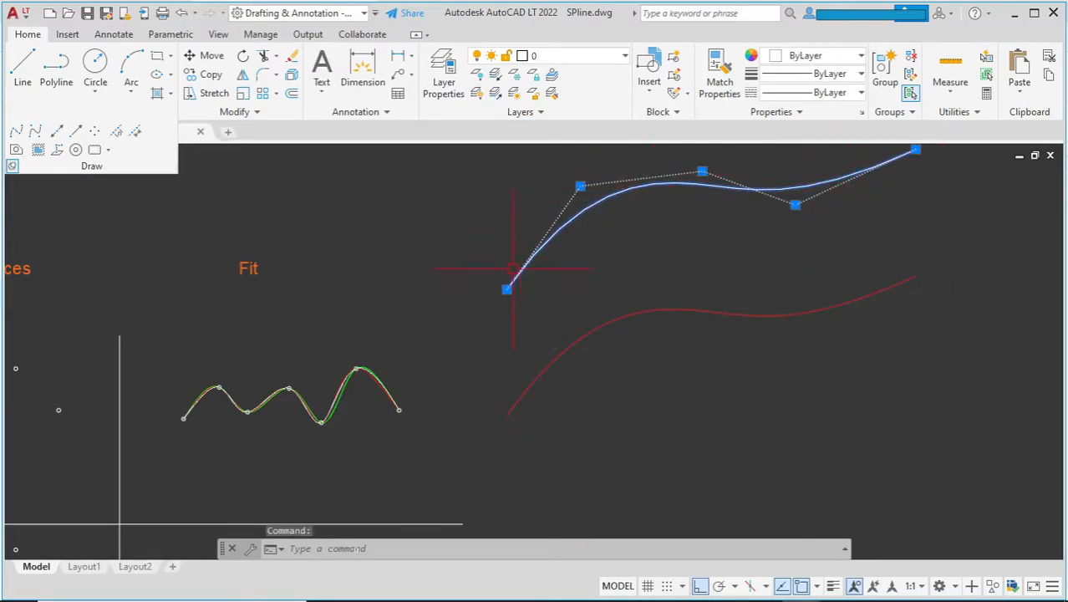
pyautogui.press('Escape')
pyautogui.write('m')
pyautogui.press('Return')
pyautogui.click(691, 281)
pyautogui.click(658, 324)
pyautogui.press('Return')
pyautogui.click(506, 414)
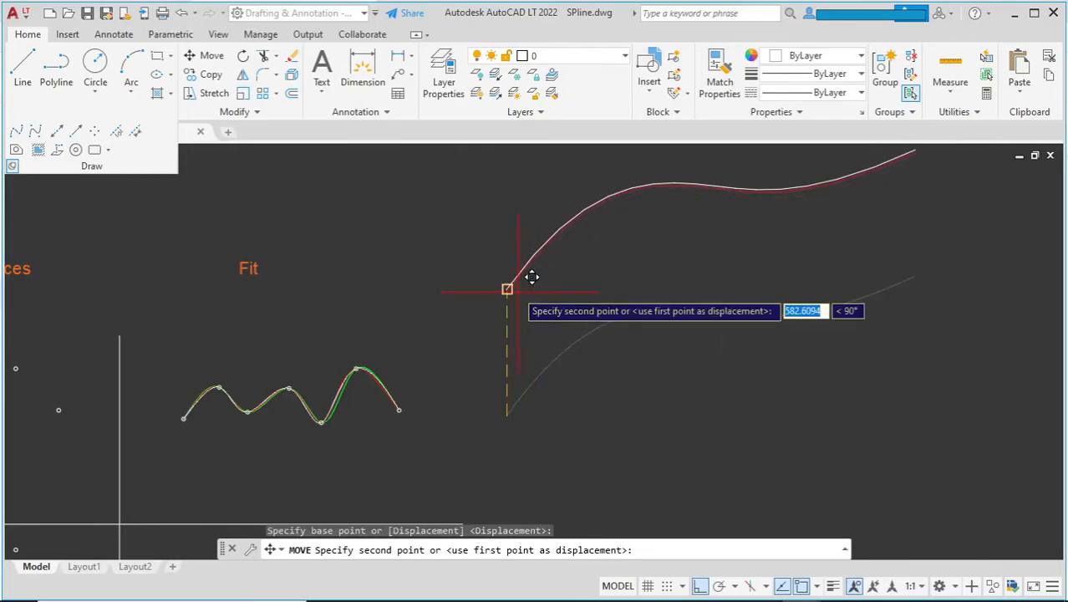
pyautogui.click(510, 289)
# Step: Select the red spline to compare its curve closely with the overlapping white spline-fit polyline
pyautogui.scroll(5, 808, 273)
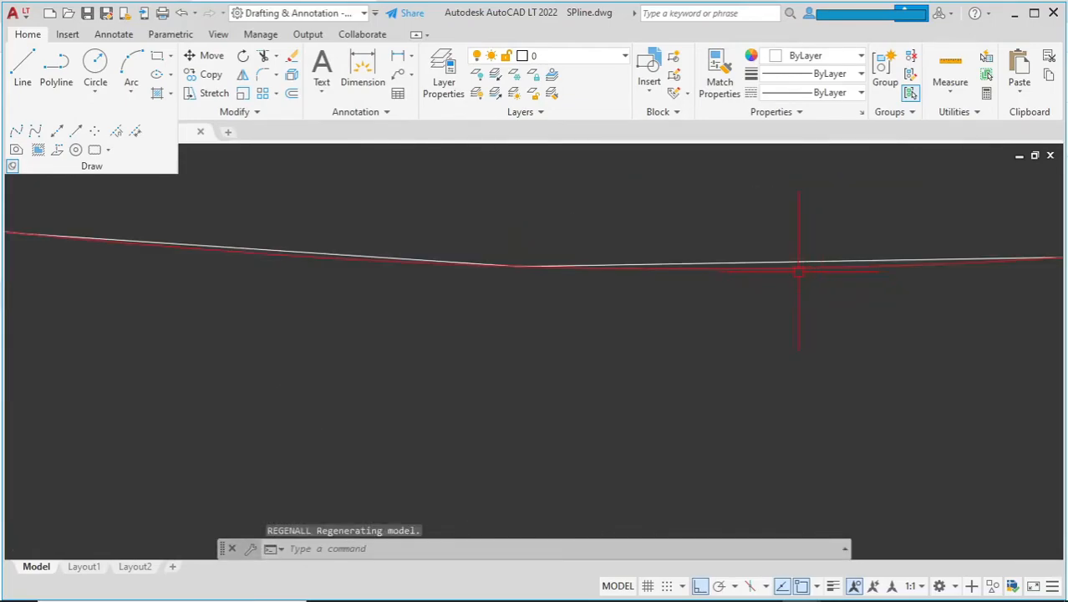
pyautogui.click(778, 267)
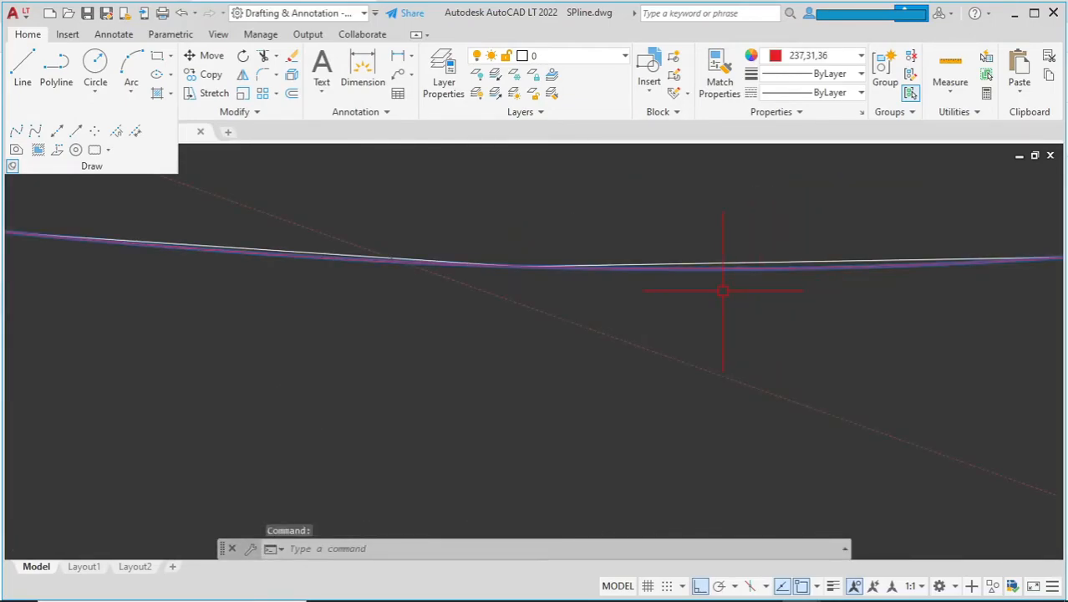
pyautogui.press('Escape')
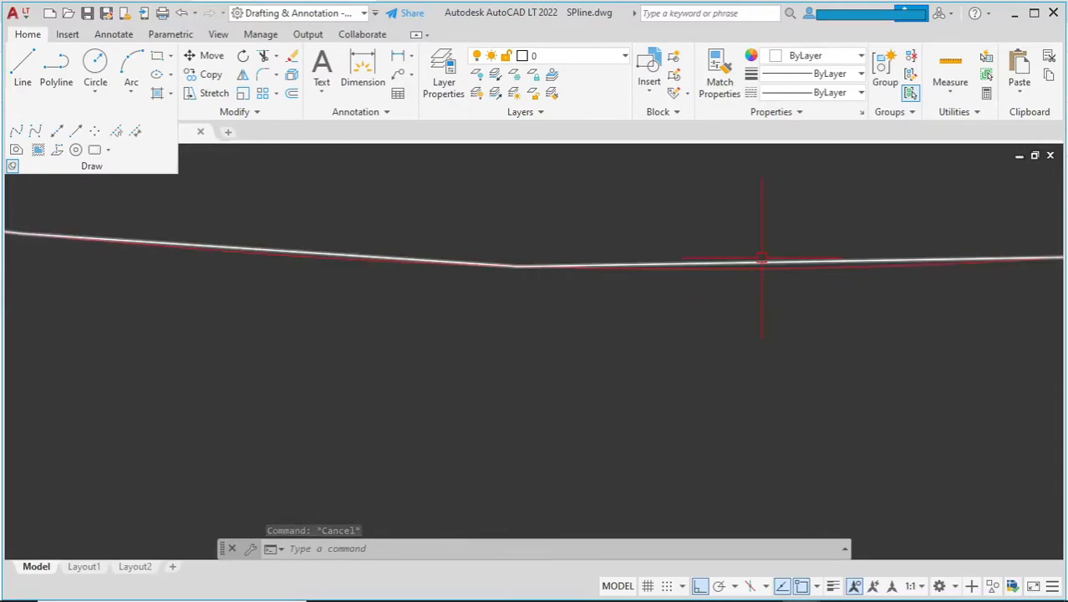
# Step: Examine the white spline-fit polyline's segments and grips against the red spline
pyautogui.scroll(4, 528, 249)
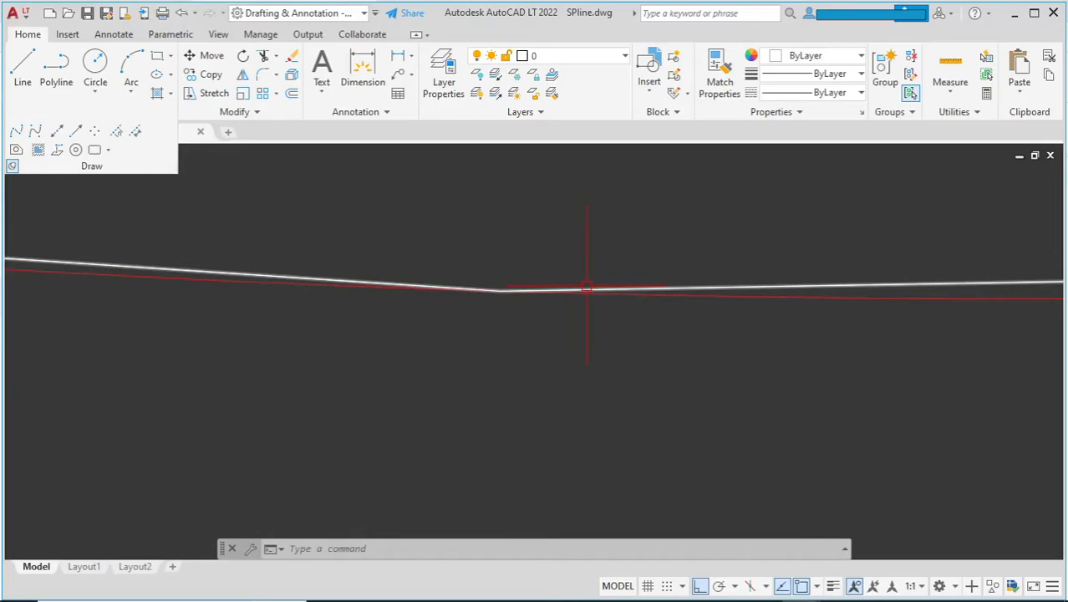
pyautogui.click(586, 287)
pyautogui.press('Escape')
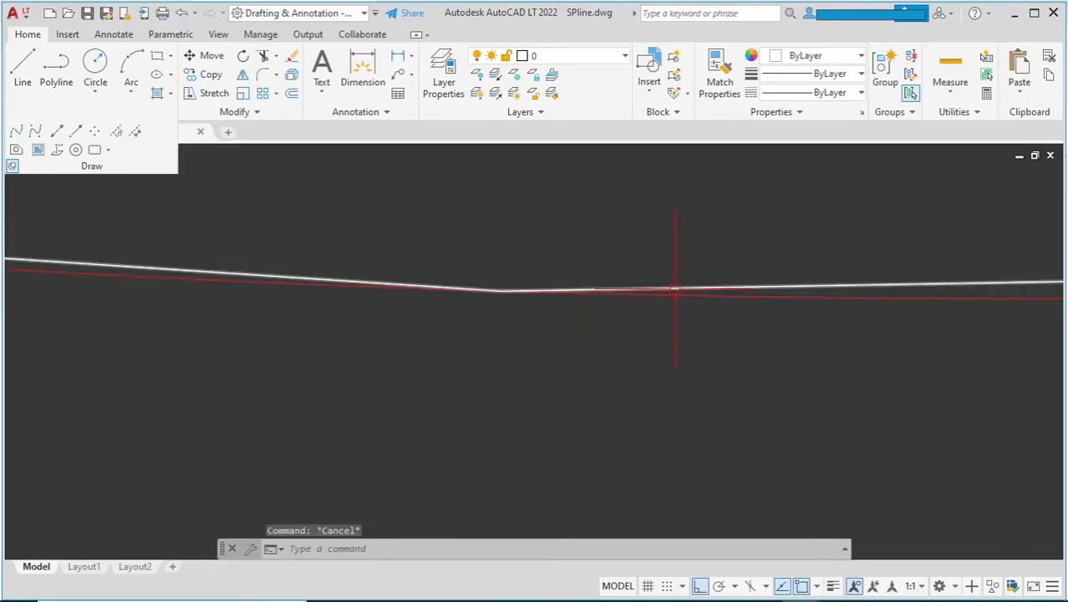
pyautogui.click(674, 288)
pyautogui.scroll(-4, 674, 288)
pyautogui.scroll(4, 632, 292)
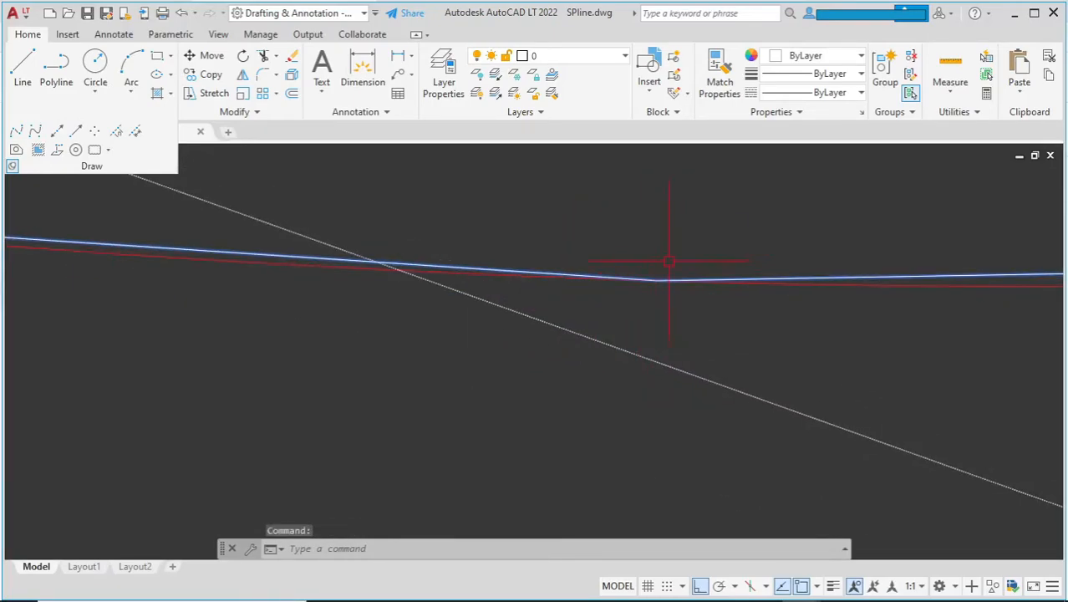
pyautogui.scroll(-5, 668, 261)
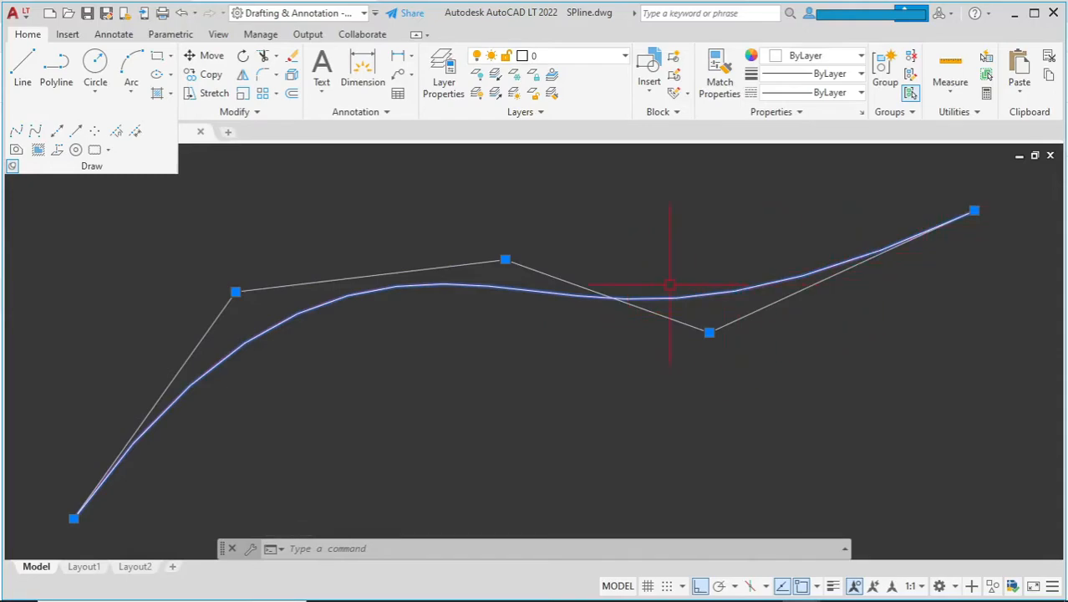
pyautogui.scroll(-4, 655, 257)
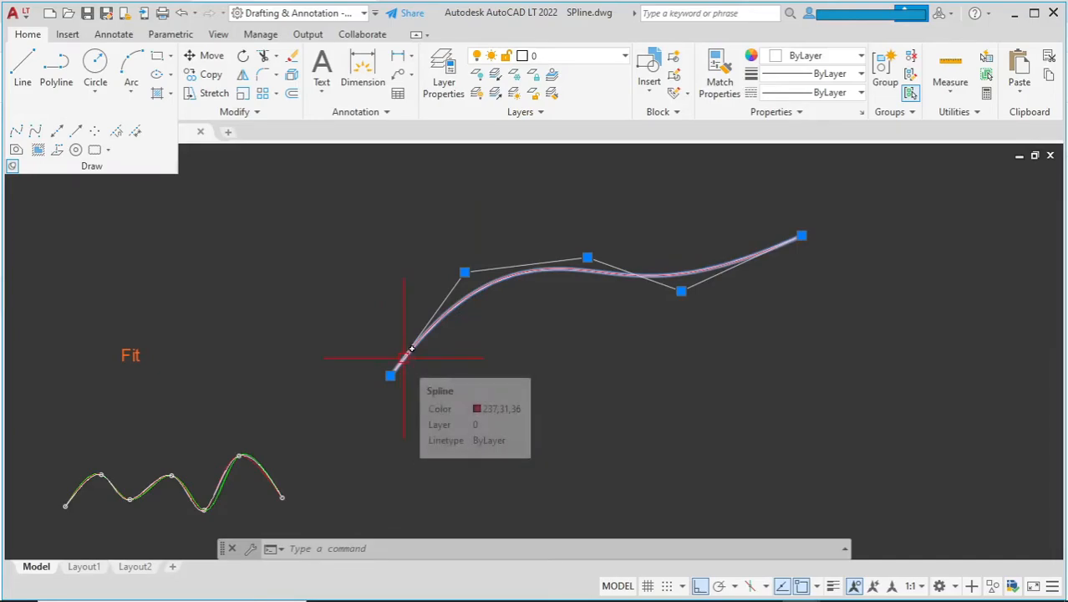
pyautogui.press('Escape')
# Step: Draw a control-vertex spline from left to right using the centers of the seven small circles as its vertices
pyautogui.scroll(8, 652, 280)
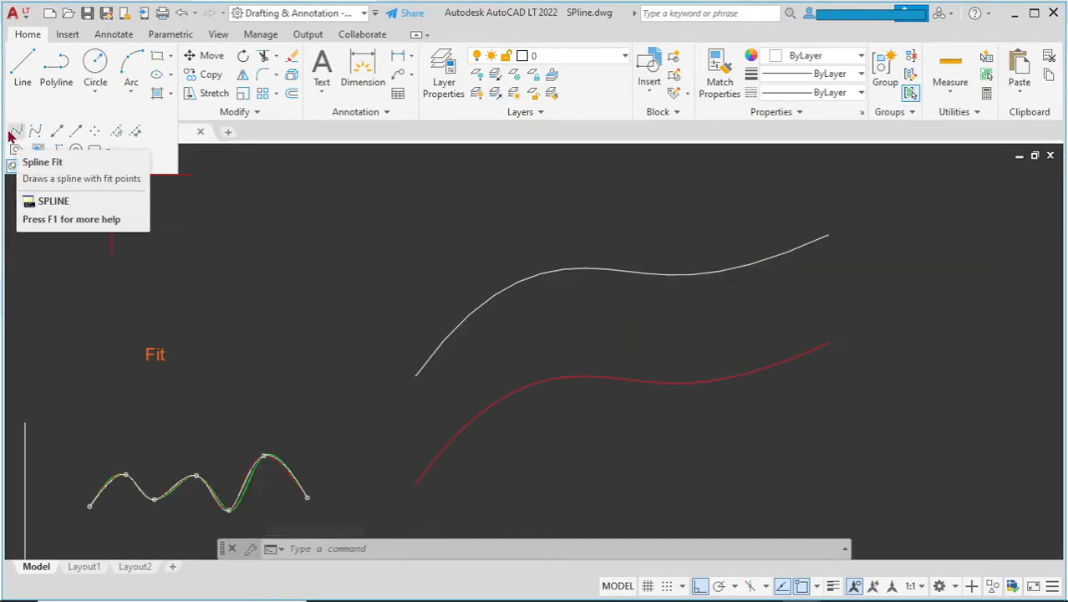
pyautogui.click(34, 138)
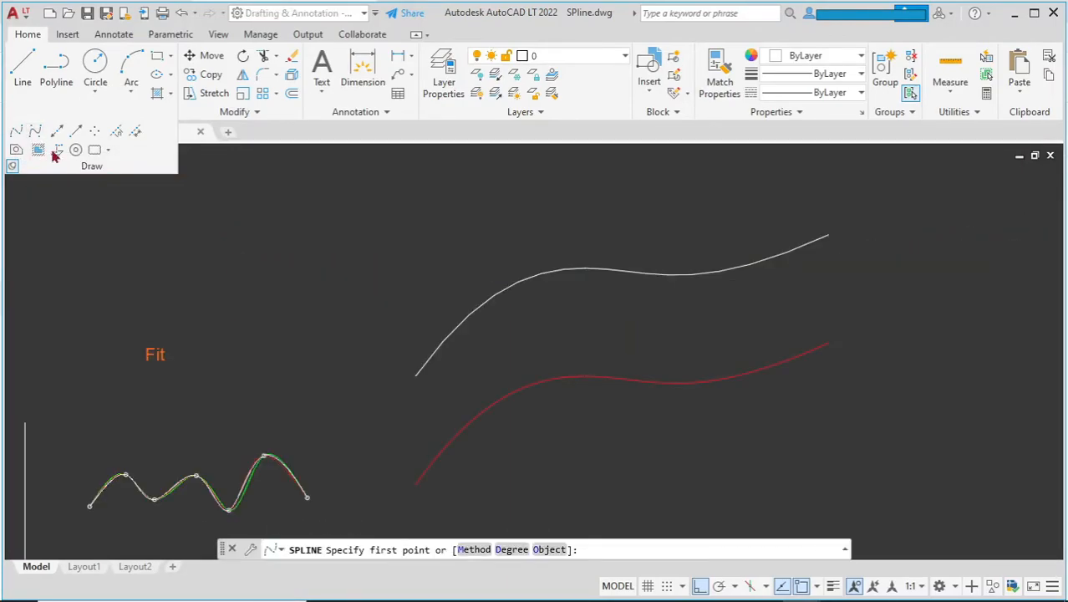
pyautogui.scroll(-3, 846, 260)
pyautogui.scroll(10, 353, 373)
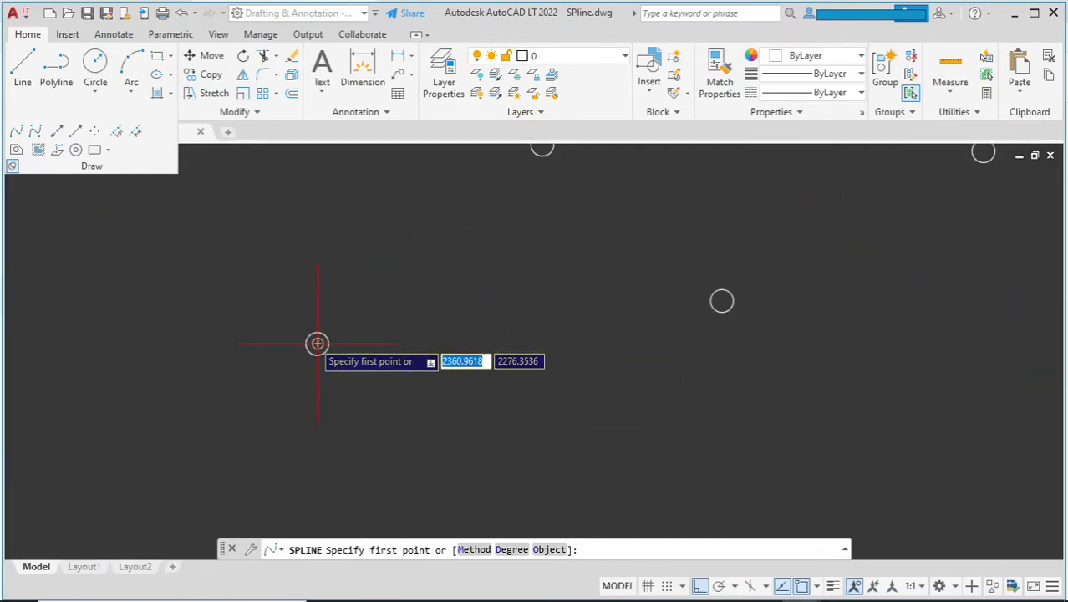
pyautogui.click(318, 343)
pyautogui.scroll(-3, 346, 339)
pyautogui.scroll(3, 401, 264)
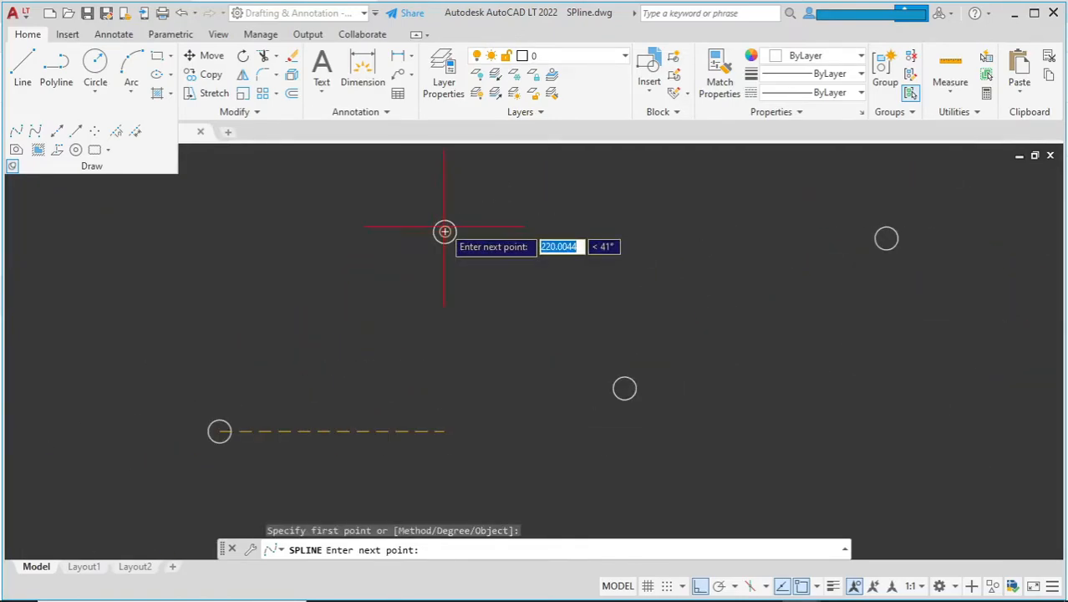
pyautogui.click(443, 231)
pyautogui.click(624, 388)
pyautogui.click(885, 239)
pyautogui.scroll(-4, 542, 293)
pyautogui.scroll(-1, 476, 370)
pyautogui.click(675, 353)
pyautogui.scroll(5, 752, 263)
pyautogui.click(706, 258)
pyautogui.moveTo(915, 462); pyautogui.dragTo(877, 388, button='middle')
pyautogui.click(875, 389)
pyautogui.press('Return')
# Step: Select the new control-vertex spline and examine how its vertices line up with the circles
pyautogui.scroll(-4, 757, 284)
pyautogui.click(725, 280)
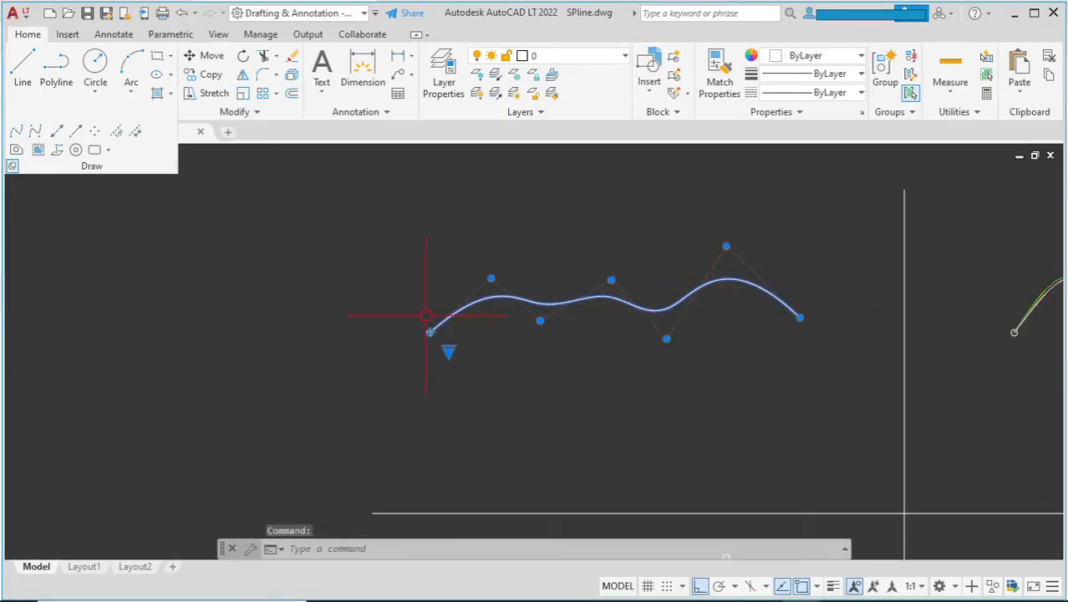
pyautogui.scroll(4, 423, 317)
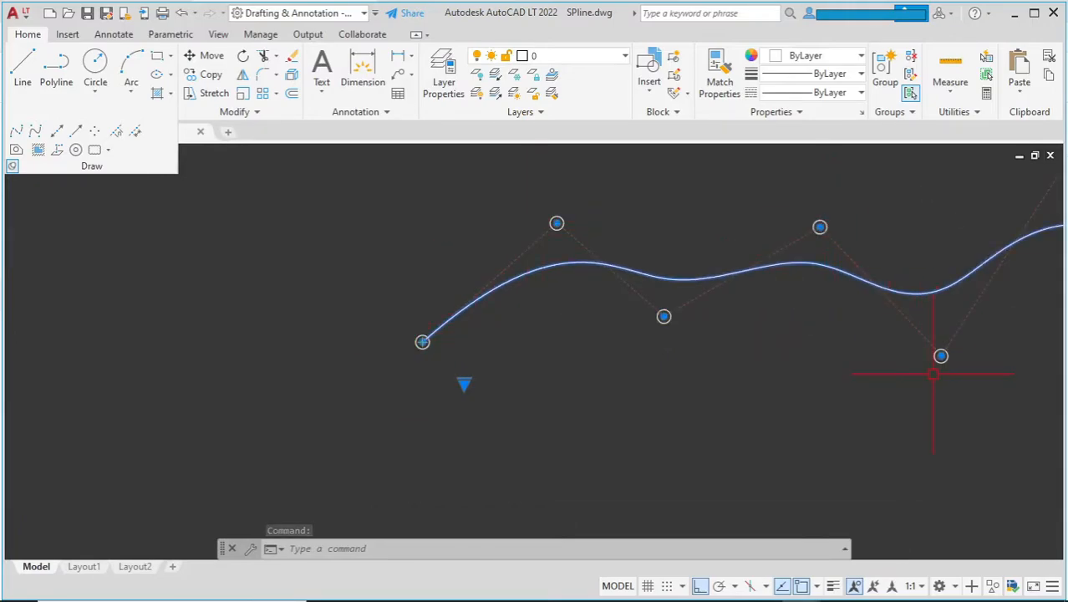
pyautogui.moveTo(974, 338); pyautogui.dragTo(693, 405, button='middle')
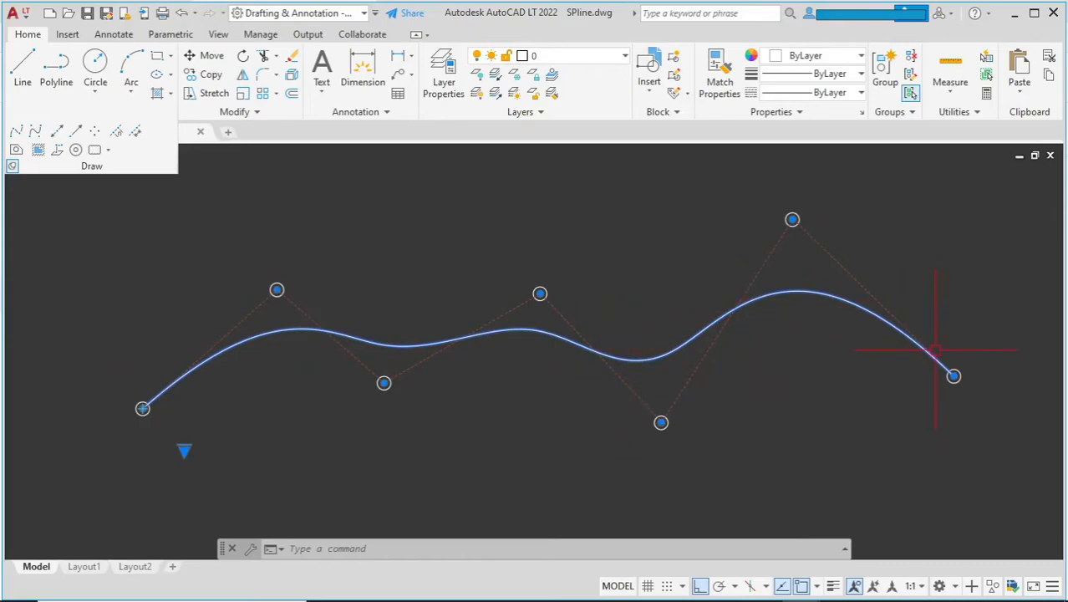
pyautogui.scroll(-2, 599, 283)
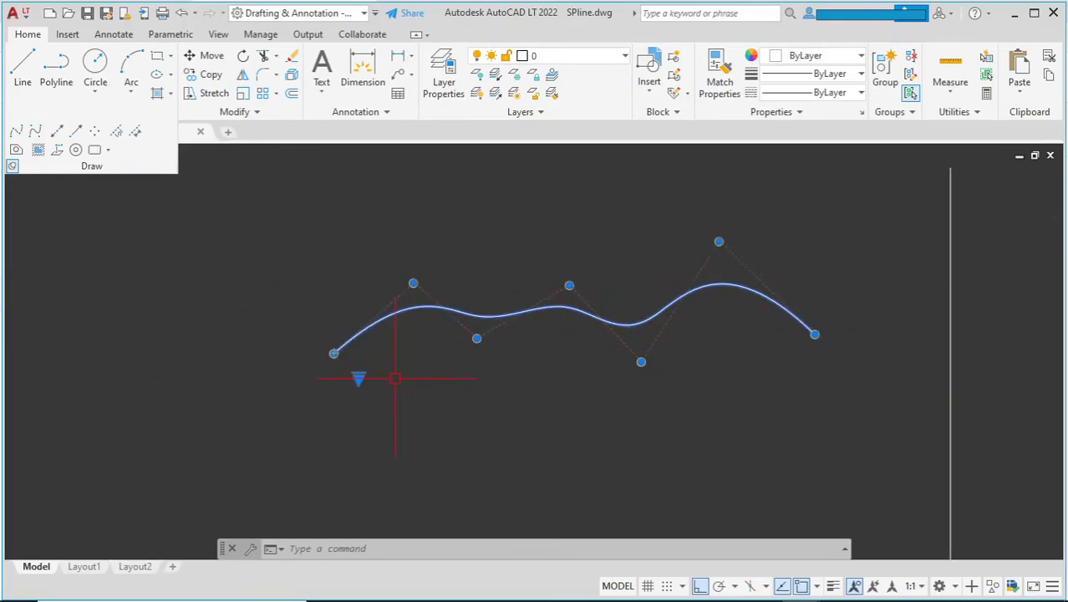
# Step: Display the spline's Fit points, return it to the Control Vertices display, and deselect it
pyautogui.click(358, 377)
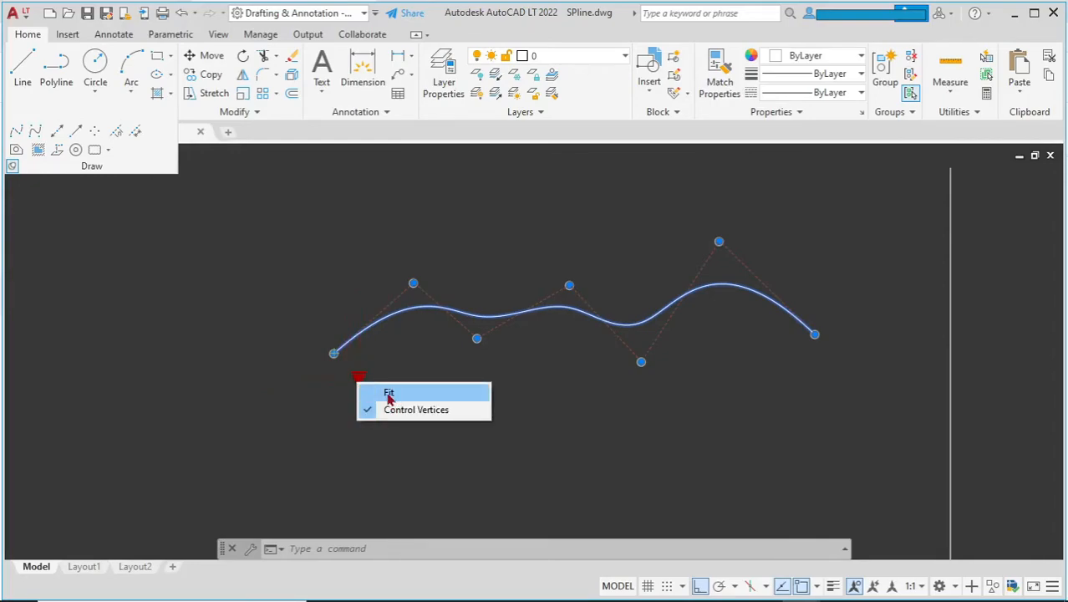
pyautogui.click(388, 394)
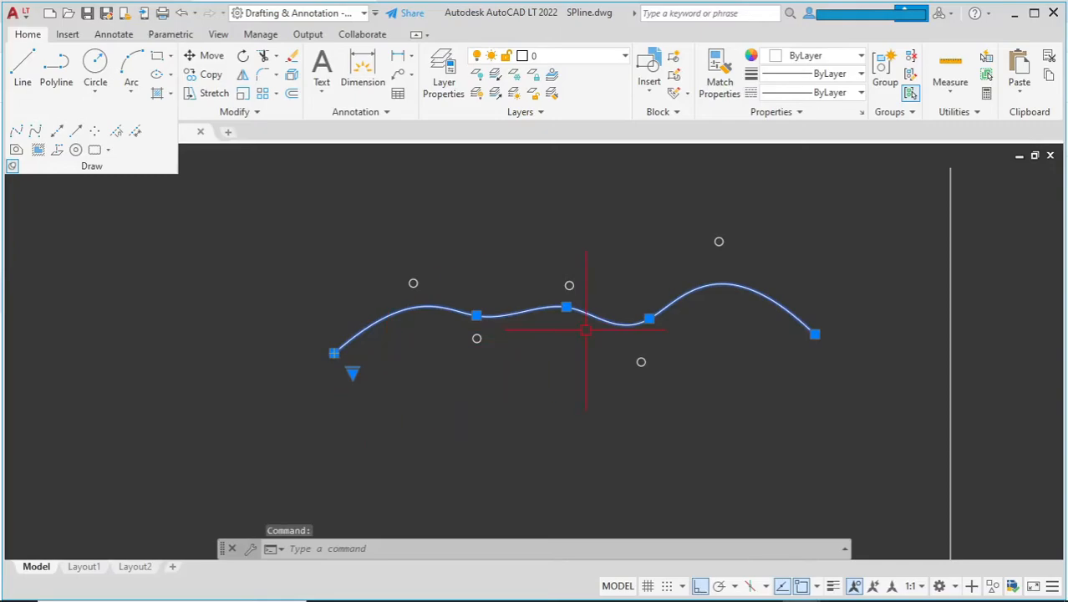
pyautogui.moveTo(353, 373)
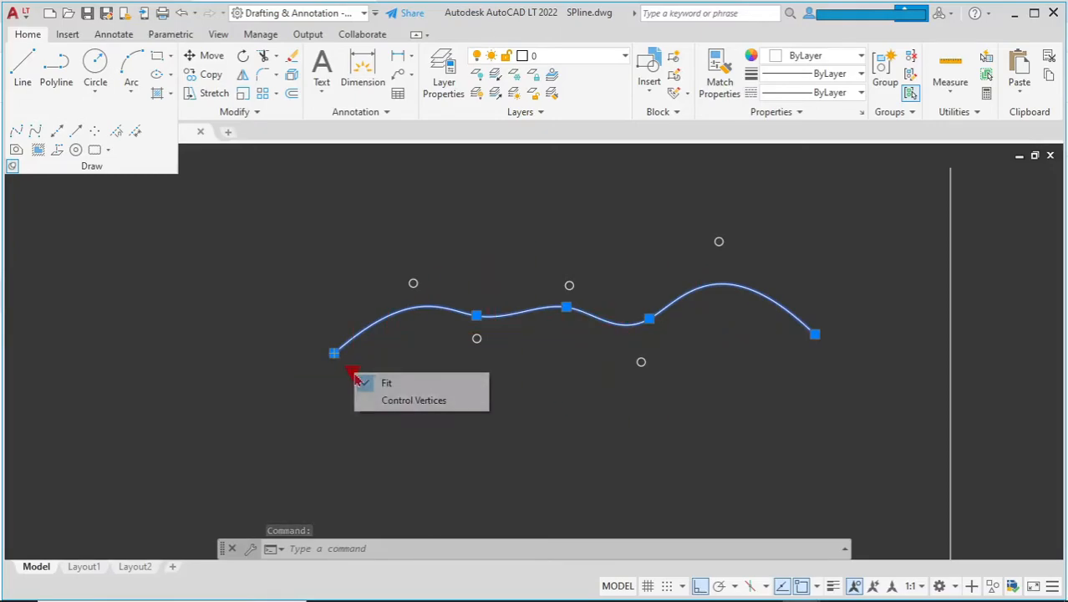
pyautogui.click(385, 399)
pyautogui.press('Escape')
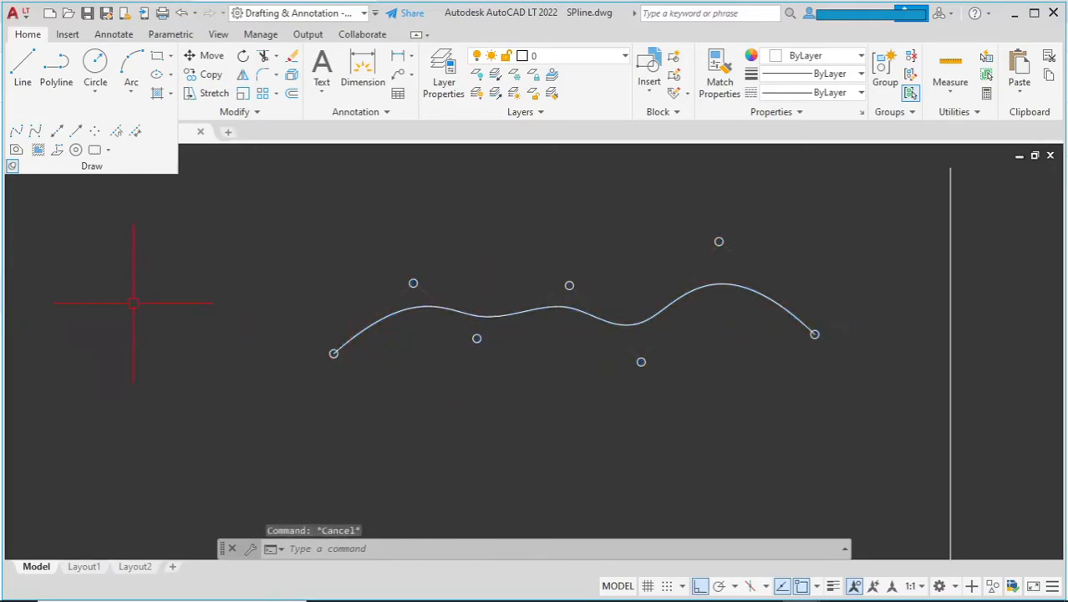
# Step: Draw a control-vertex spline of degree 1 through the centers of the same seven circles
pyautogui.click(35, 131)
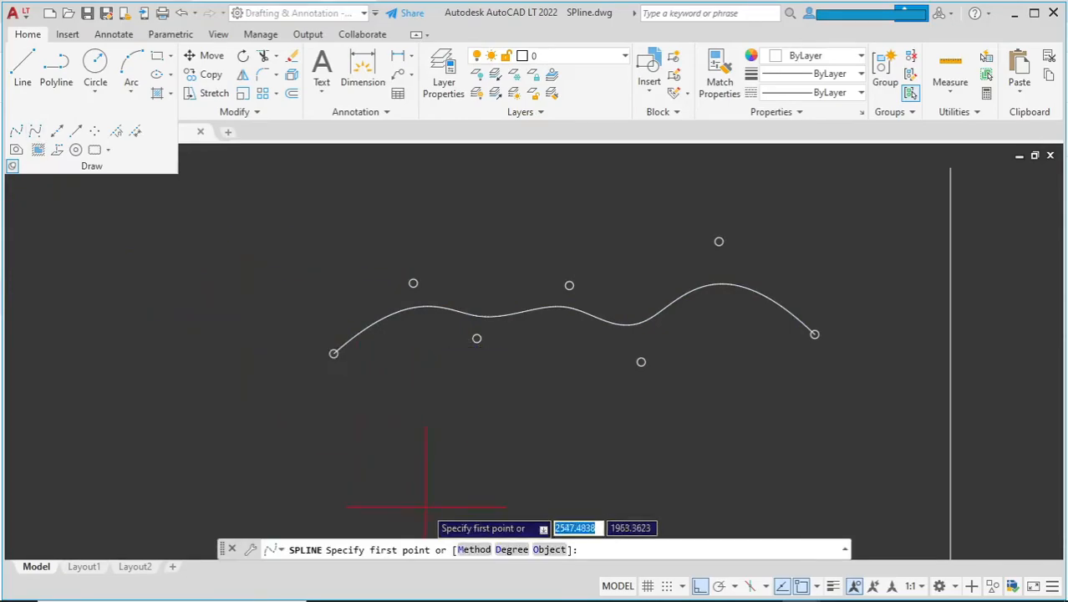
pyautogui.click(511, 550)
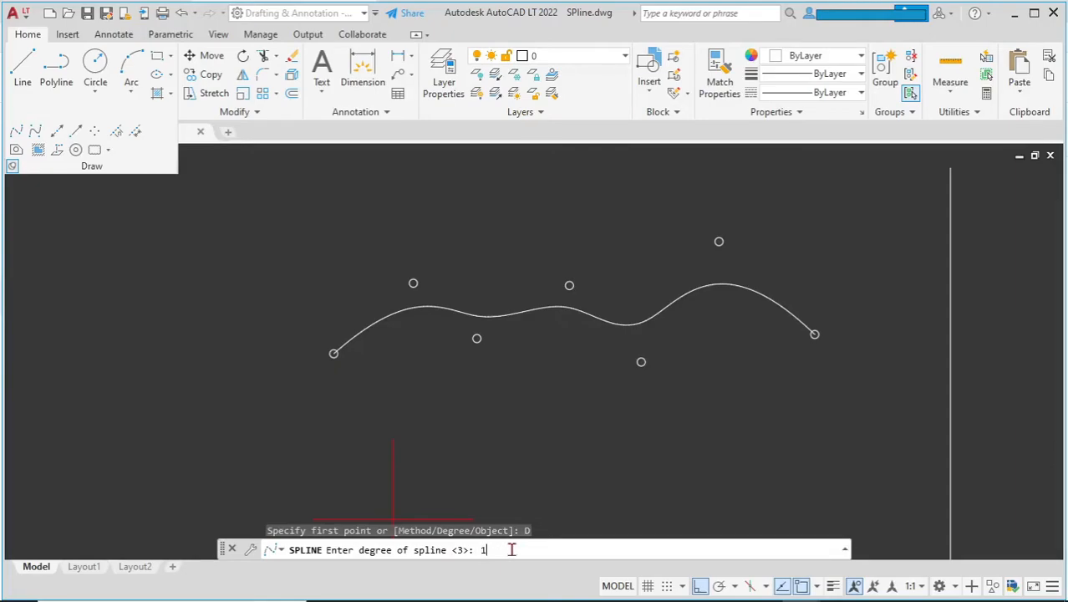
pyautogui.write('1')
pyautogui.press('Return')
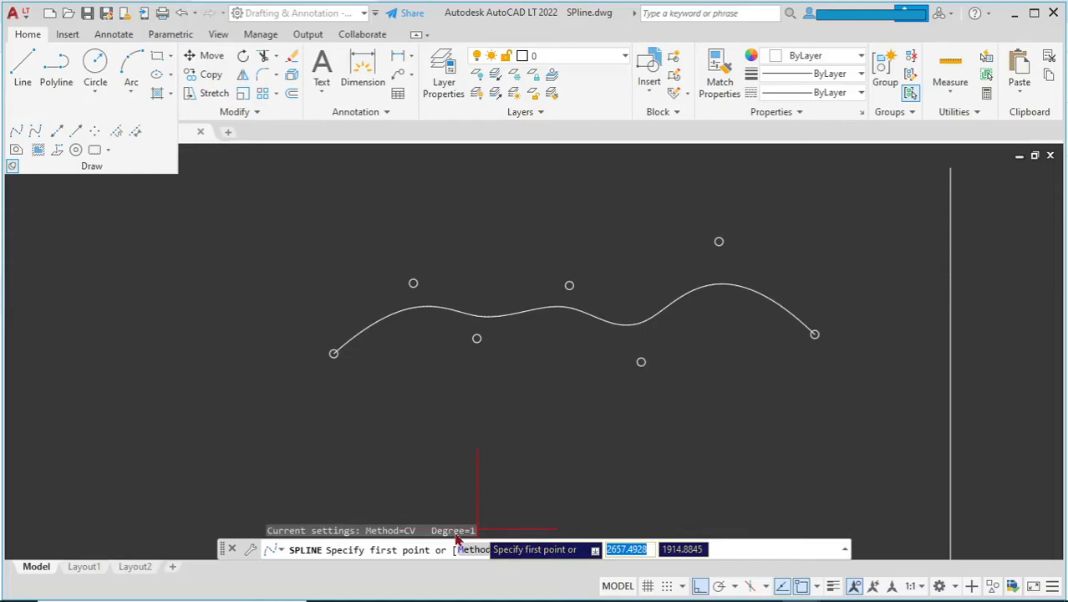
pyautogui.scroll(6, 334, 351)
pyautogui.click(340, 350)
pyautogui.scroll(-3, 342, 353)
pyautogui.scroll(4, 460, 255)
pyautogui.click(493, 214)
pyautogui.click(729, 418)
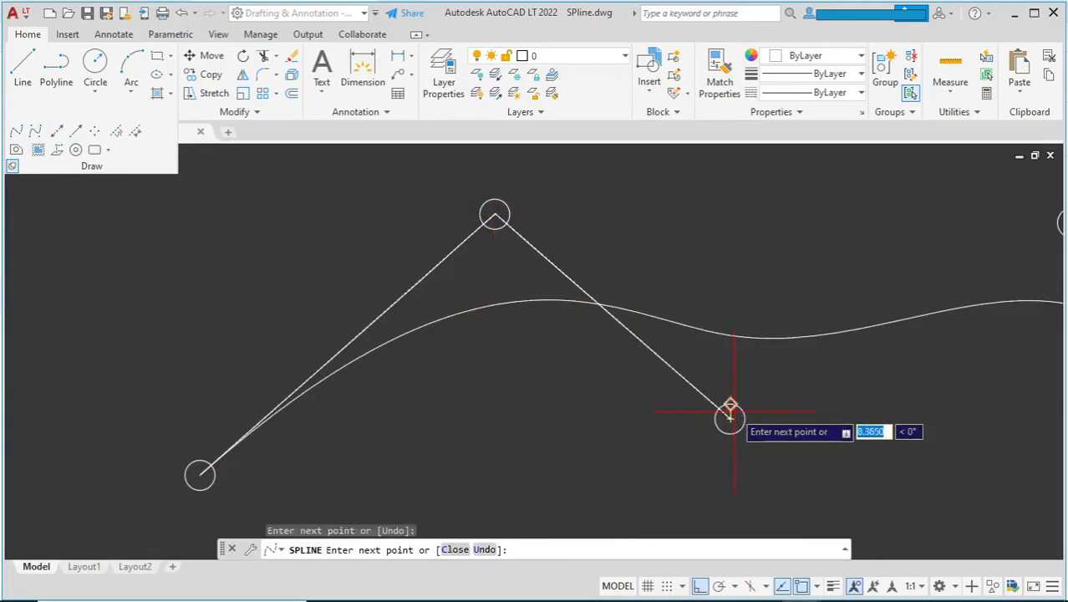
pyautogui.scroll(-4, 714, 305)
pyautogui.scroll(3, 729, 302)
pyautogui.click(728, 303)
pyautogui.click(934, 521)
pyautogui.scroll(-3, 630, 364)
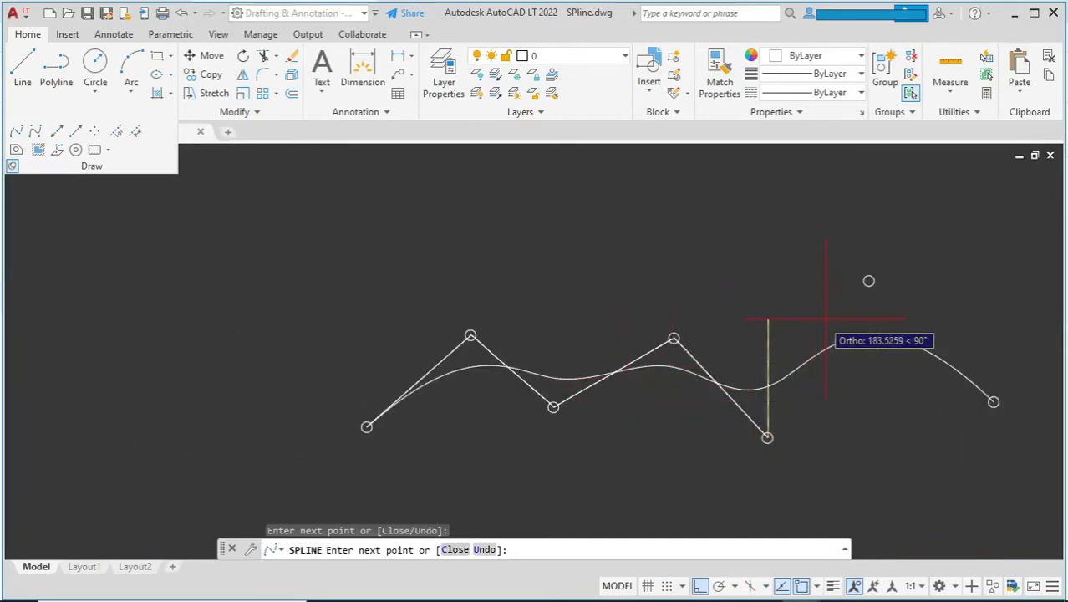
pyautogui.scroll(2, 854, 303)
pyautogui.click(868, 281)
pyautogui.scroll(-3, 863, 405)
pyautogui.scroll(5, 769, 381)
pyautogui.click(794, 338)
pyautogui.press('Escape')
pyautogui.scroll(-5, 794, 338)
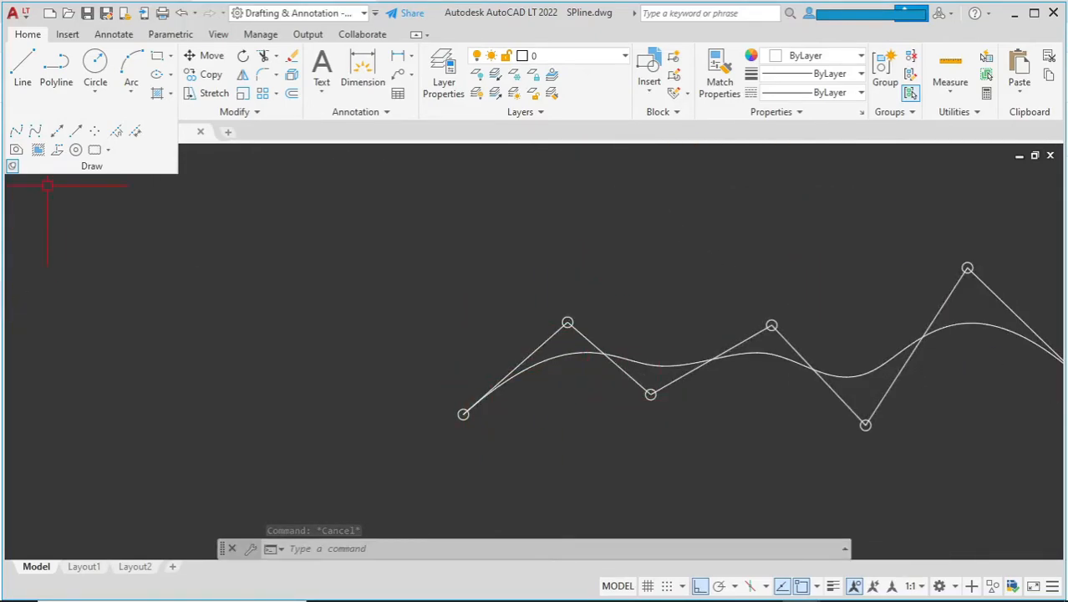
# Step: Draw another control-vertex spline over the same circle centers with its degree set to 2
pyautogui.click(35, 132)
pyautogui.click(502, 549)
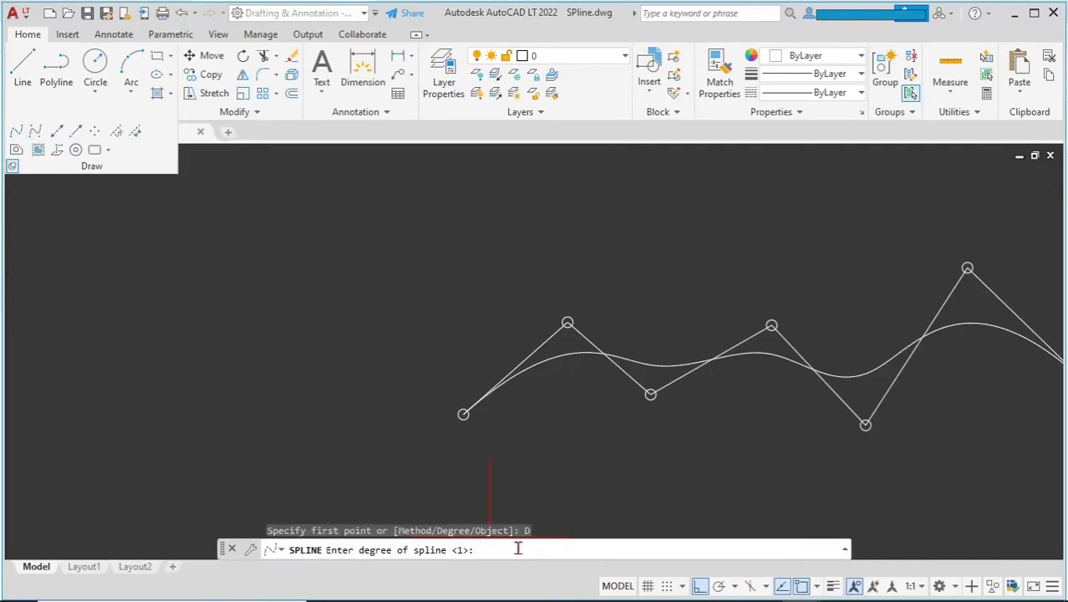
pyautogui.write('3')
pyautogui.press('Return')
pyautogui.scroll(5, 462, 415)
pyautogui.click(443, 416)
pyautogui.scroll(-4, 484, 397)
pyautogui.scroll(4, 598, 278)
pyautogui.click(597, 278)
pyautogui.scroll(-4, 597, 279)
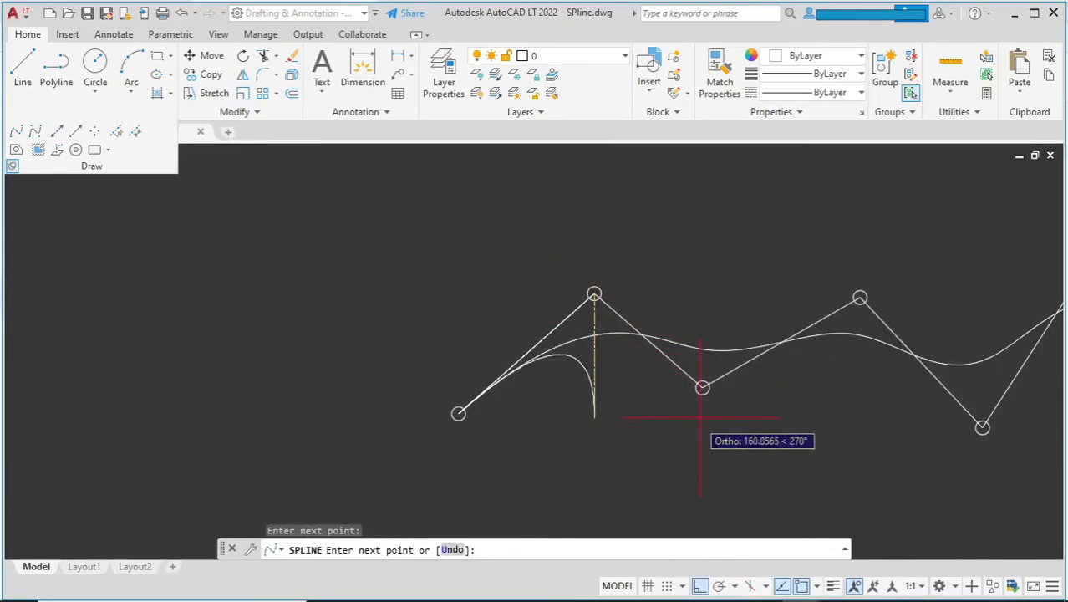
pyautogui.scroll(4, 700, 386)
pyautogui.click(695, 377)
pyautogui.scroll(-4, 695, 378)
pyautogui.scroll(4, 803, 275)
pyautogui.click(803, 299)
pyautogui.scroll(-4, 803, 299)
pyautogui.scroll(4, 706, 285)
pyautogui.click(758, 335)
pyautogui.scroll(-4, 676, 334)
pyautogui.scroll(4, 722, 222)
pyautogui.click(722, 222)
pyautogui.scroll(-2, 722, 222)
pyautogui.scroll(2, 899, 443)
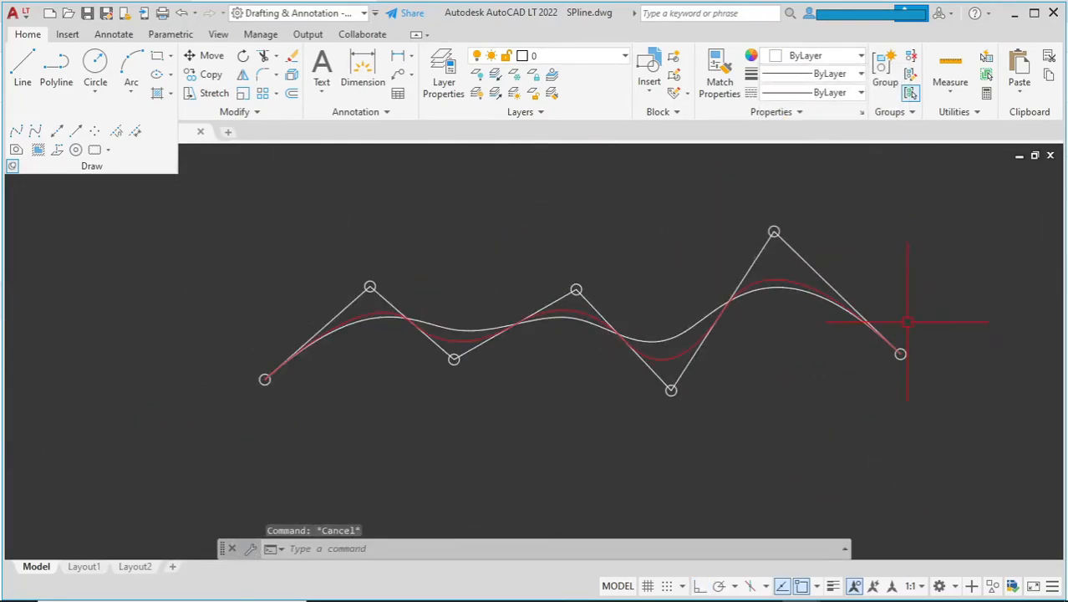
# Step: Set the color of the straight-segmented degree 1 spline to yellow and deselect it
pyautogui.scroll(3, 315, 361)
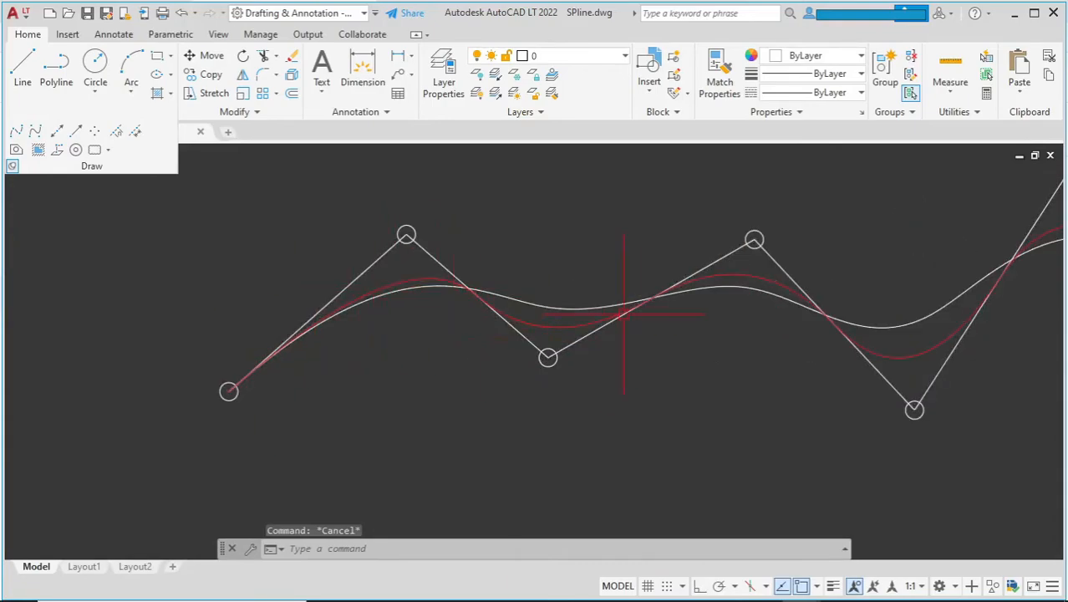
pyautogui.click(549, 310)
pyautogui.press('Escape')
pyautogui.click(535, 328)
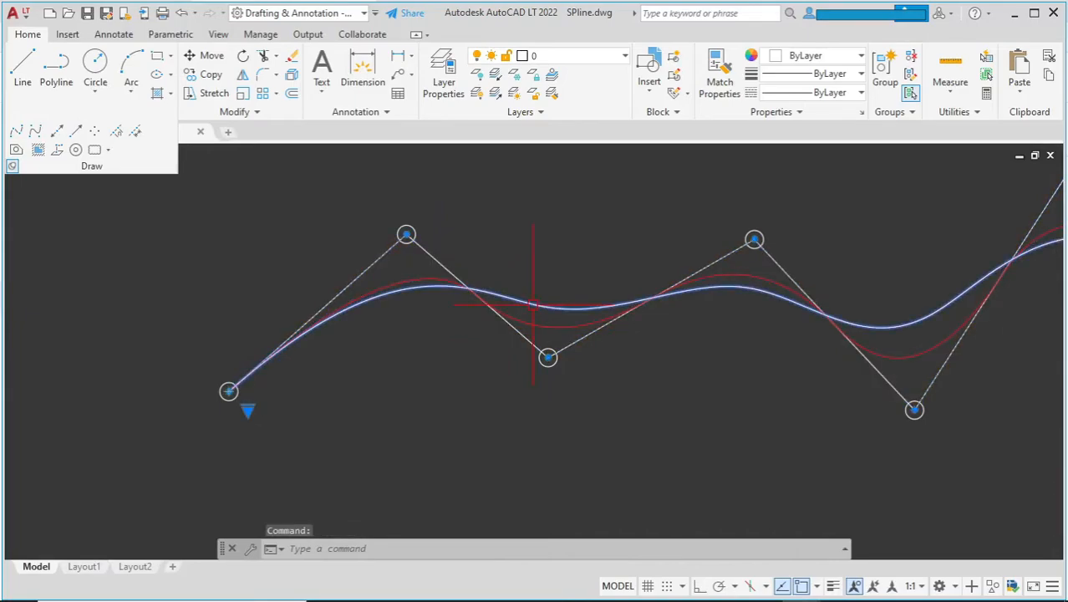
pyautogui.click(794, 55)
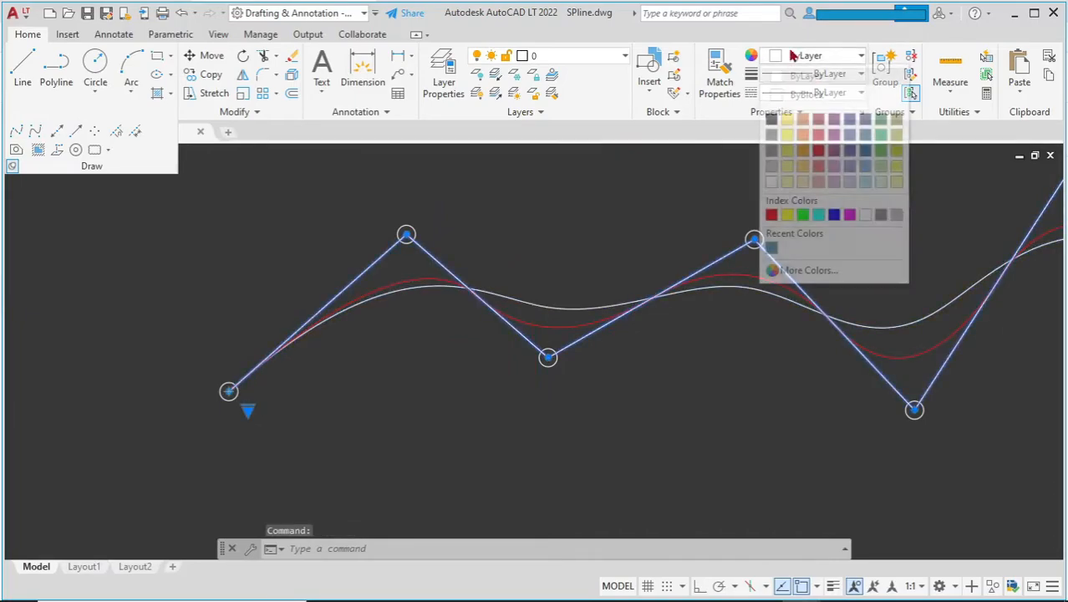
pyautogui.click(794, 136)
pyautogui.press('Escape')
# Step: Draw a degree 10 control-vertex spline through the centers of the seven circles, using 39,118,187 as the current color
pyautogui.click(810, 56)
pyautogui.click(771, 243)
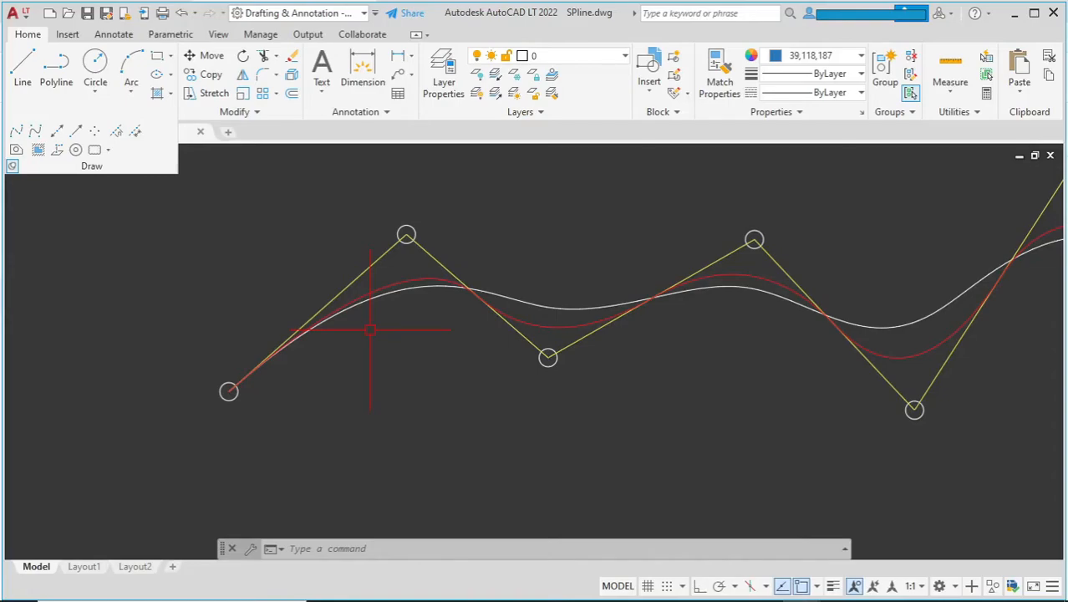
pyautogui.click(36, 131)
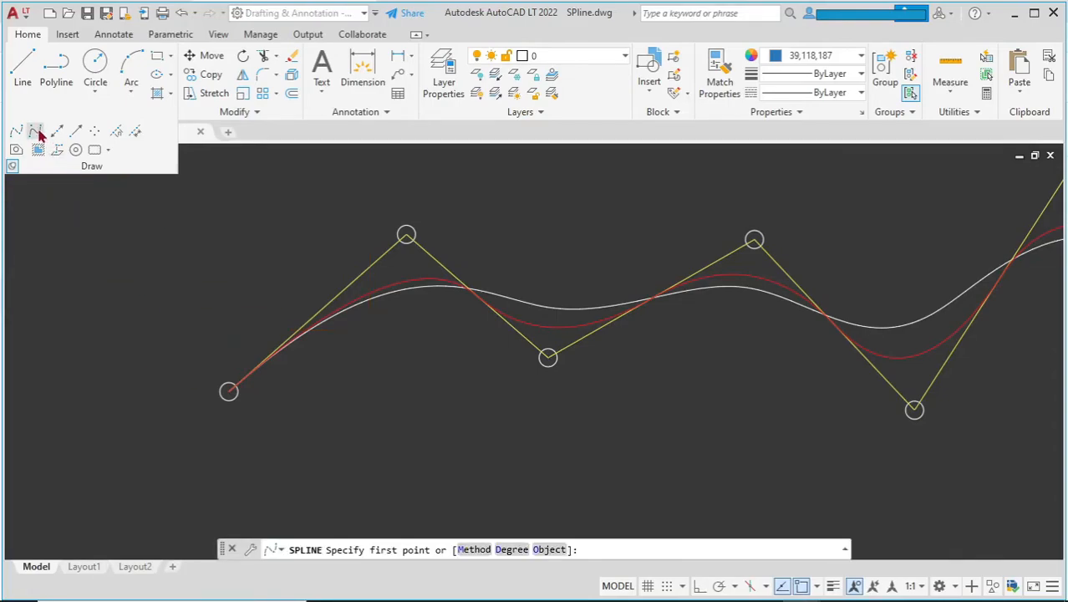
pyautogui.click(512, 552)
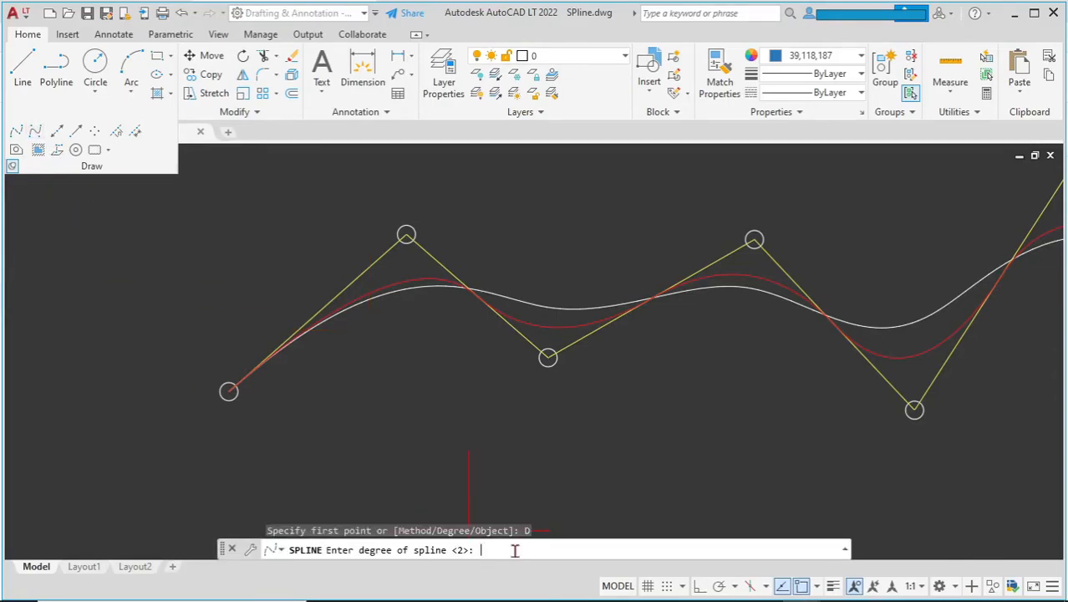
pyautogui.write('10')
pyautogui.press('Return')
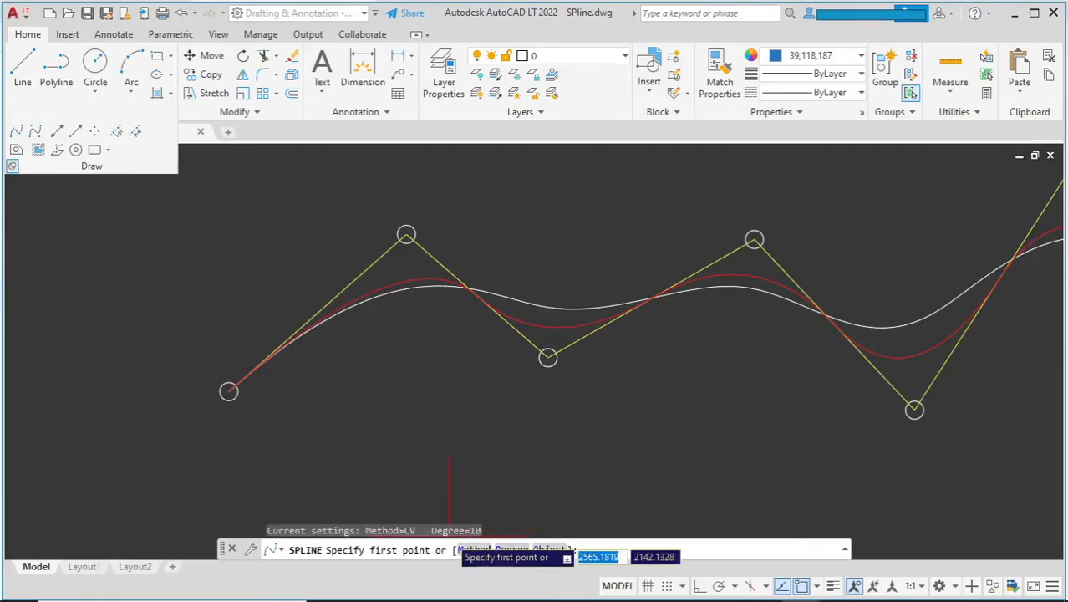
pyautogui.scroll(5, 210, 374)
pyautogui.click(210, 374)
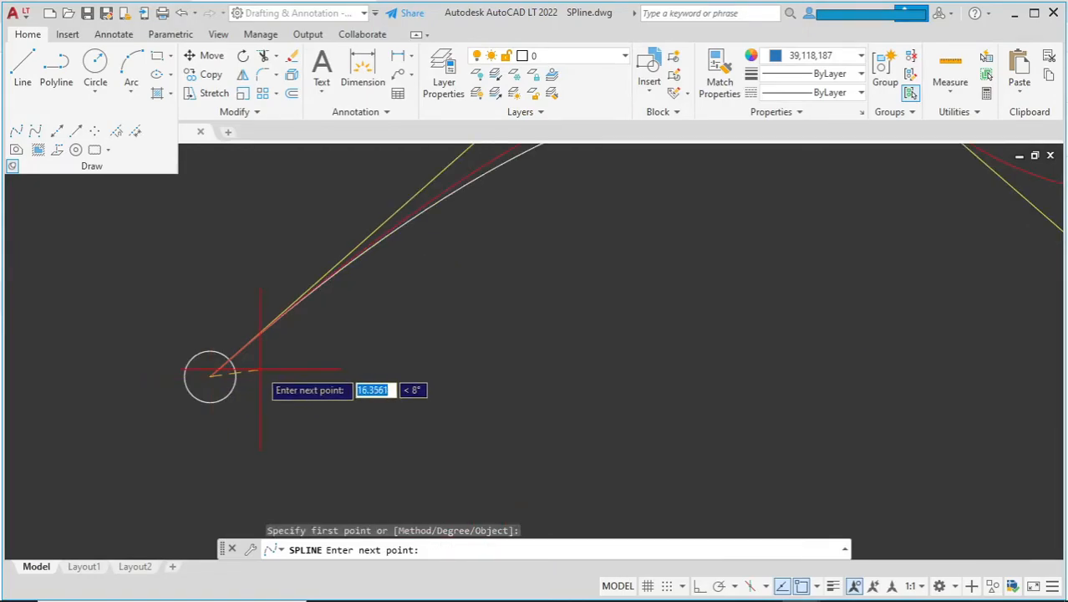
pyautogui.scroll(-4, 222, 376)
pyautogui.click(464, 172)
pyautogui.scroll(2, 464, 172)
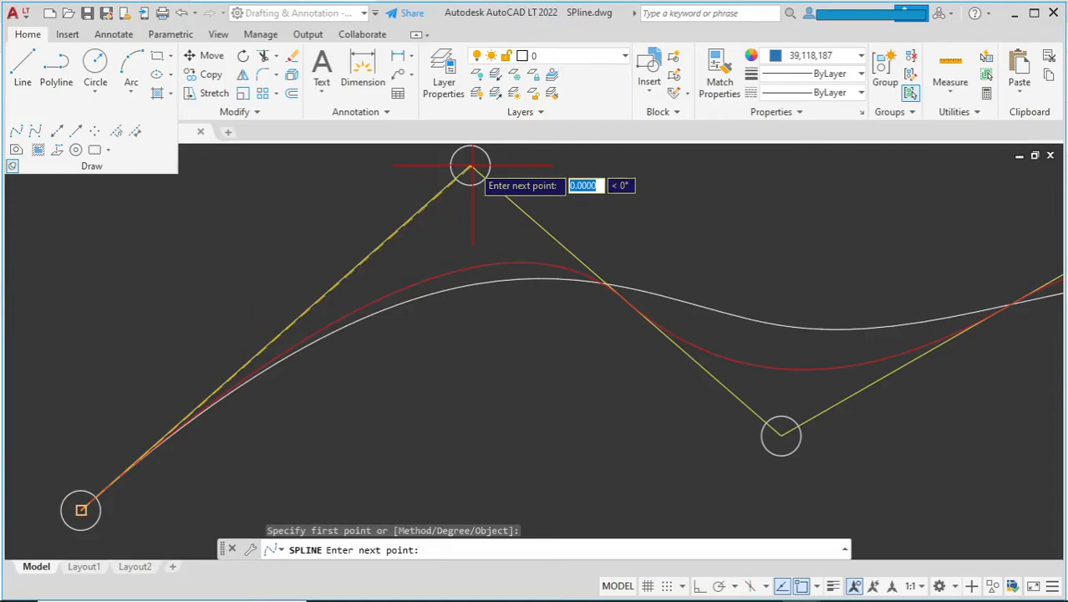
pyautogui.scroll(3, 471, 166)
pyautogui.scroll(-2, 470, 191)
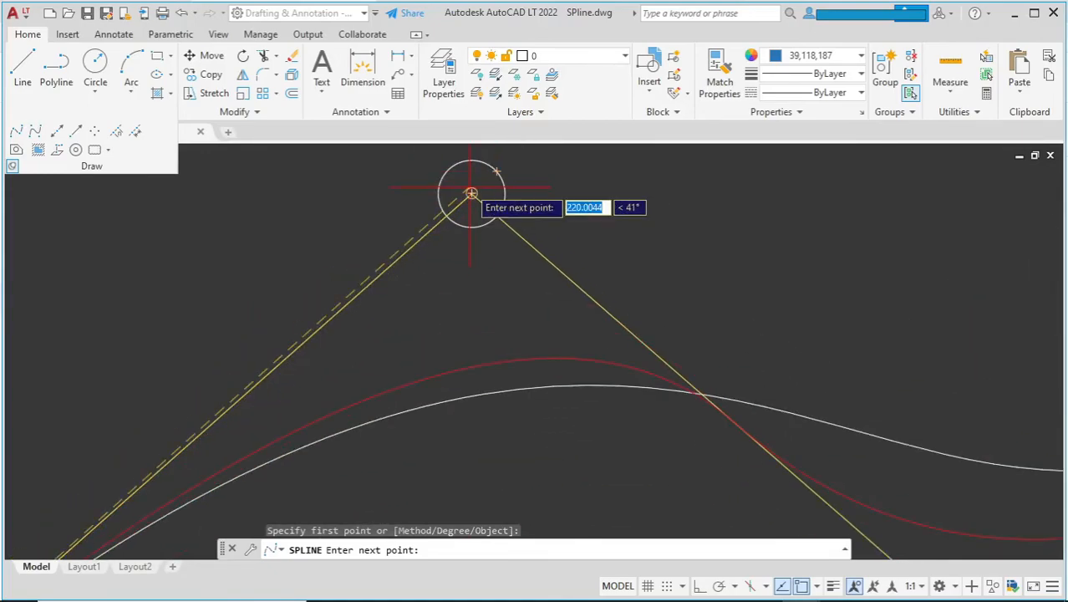
pyautogui.click(470, 193)
pyautogui.scroll(-3, 470, 193)
pyautogui.scroll(3, 690, 369)
pyautogui.scroll(-3, 701, 369)
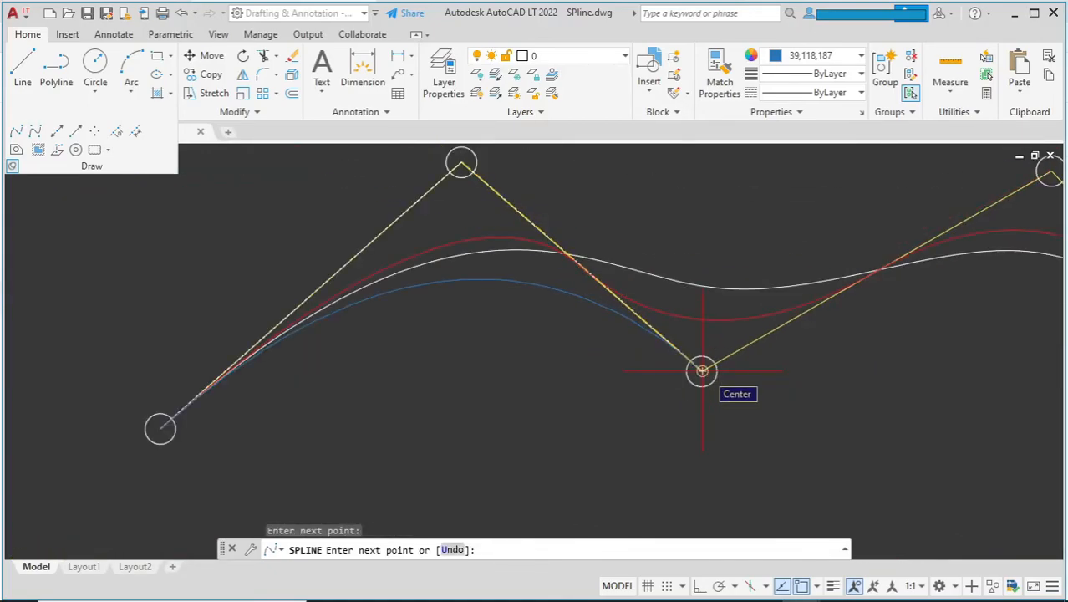
pyautogui.click(702, 370)
pyautogui.scroll(-3, 802, 276)
pyautogui.scroll(5, 818, 285)
pyautogui.scroll(-3, 863, 184)
pyautogui.scroll(4, 849, 274)
pyautogui.click(838, 273)
pyautogui.press('Return')
pyautogui.scroll(-2, 865, 326)
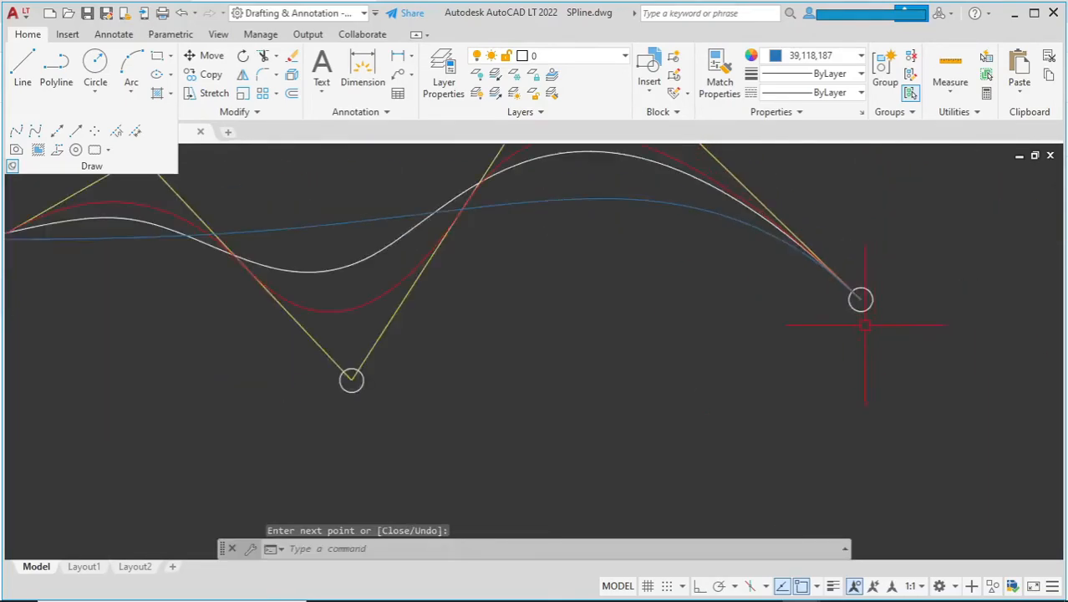
pyautogui.scroll(-4, 867, 327)
pyautogui.scroll(3, 442, 306)
pyautogui.press('Escape')
# Step: Select the blue and red splines and compare how closely each one follows the shared control polygon
pyautogui.click(431, 285)
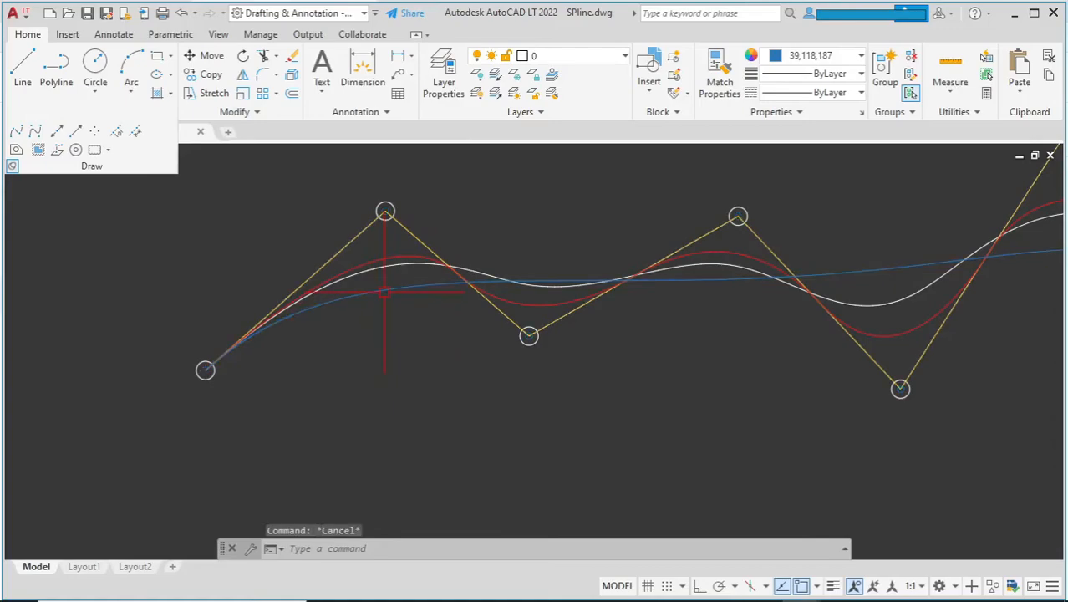
pyautogui.scroll(-2, 377, 308)
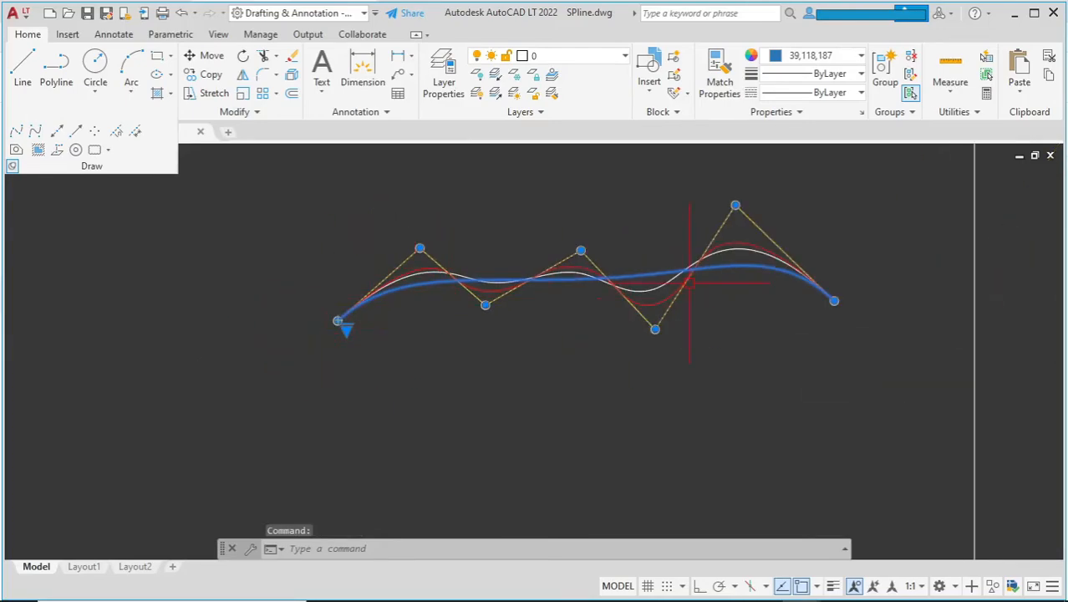
pyautogui.scroll(3, 725, 240)
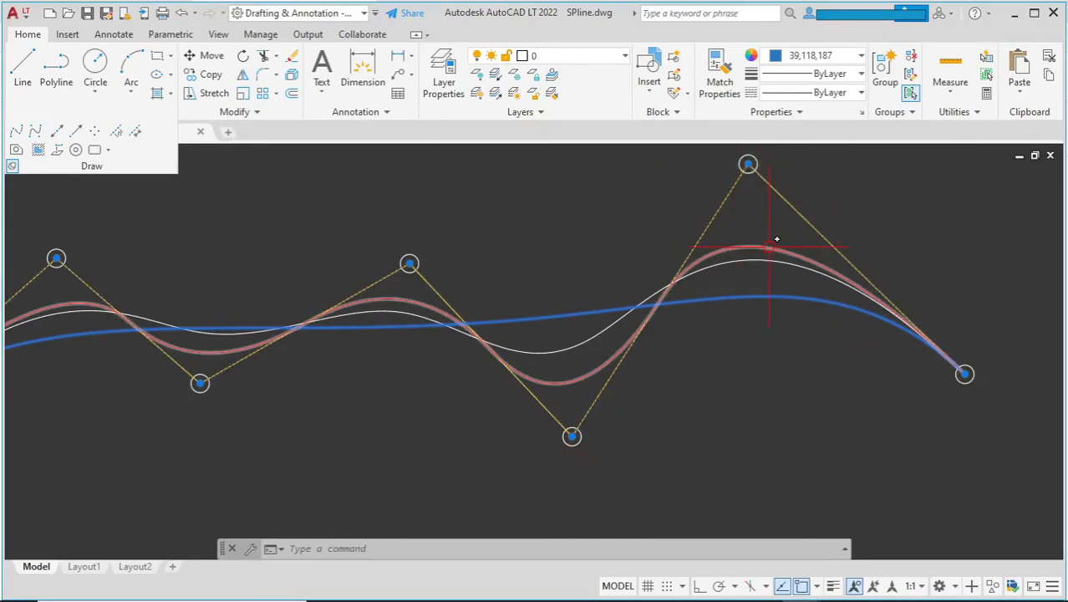
pyautogui.click(748, 246)
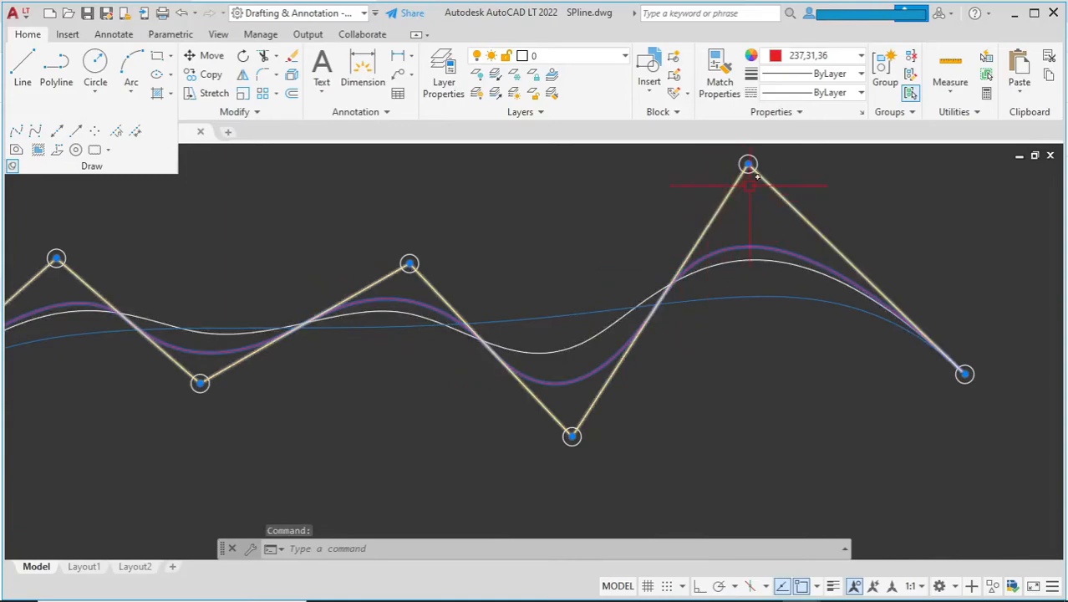
pyautogui.scroll(2, 305, 327)
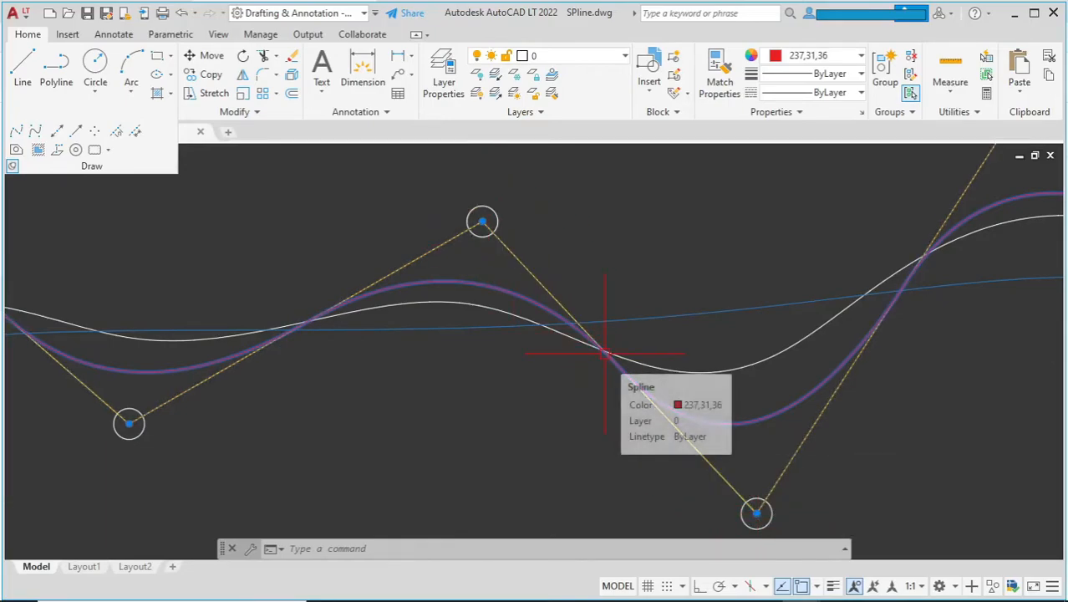
pyautogui.scroll(-2, 615, 357)
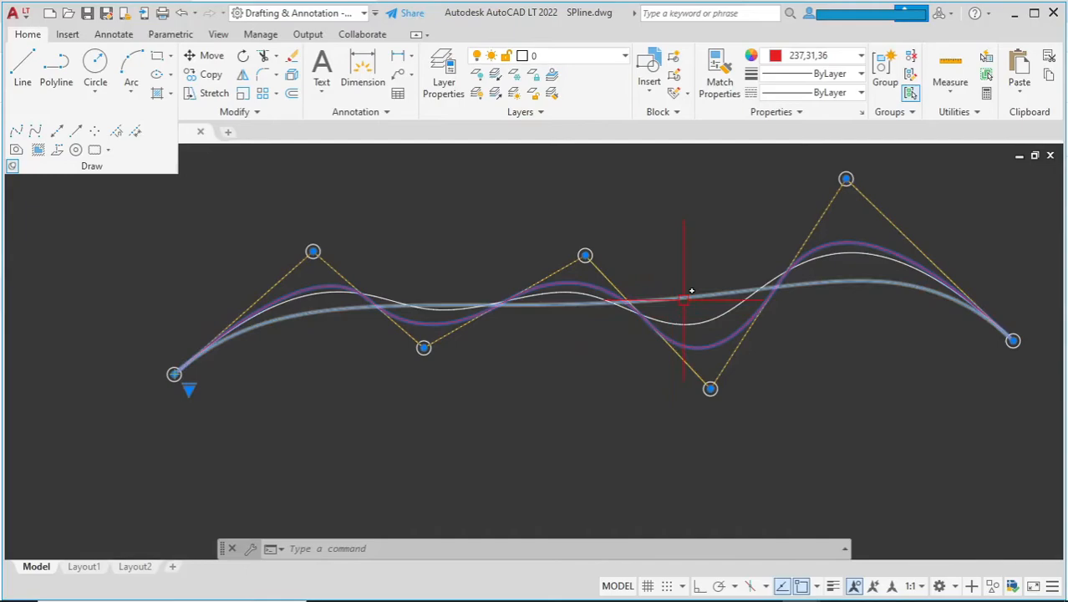
pyautogui.click(691, 293)
pyautogui.scroll(2, 593, 302)
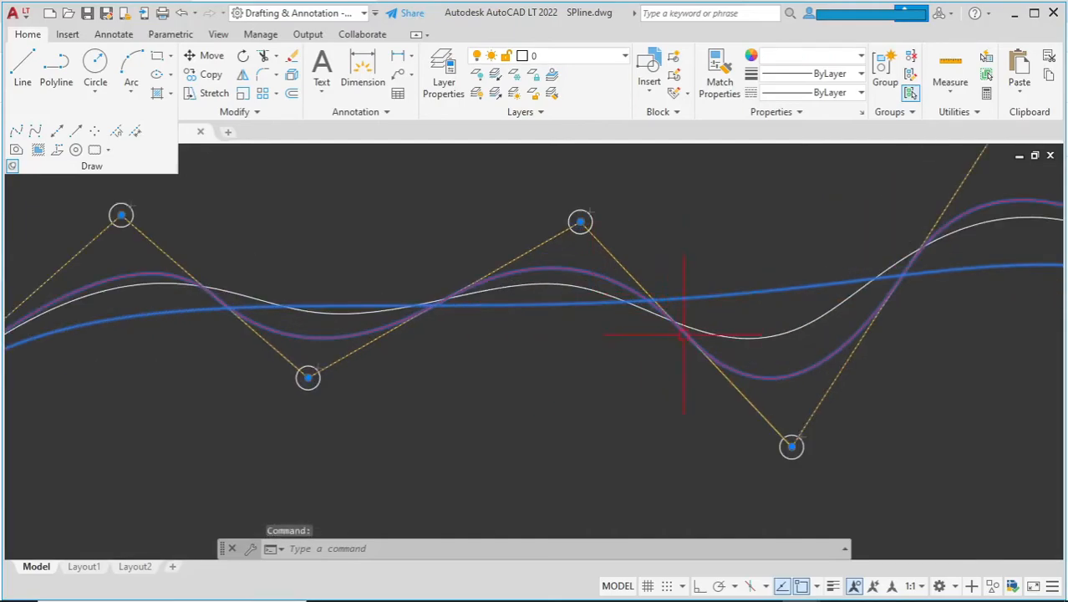
pyautogui.scroll(1, 665, 326)
pyautogui.scroll(1, 665, 327)
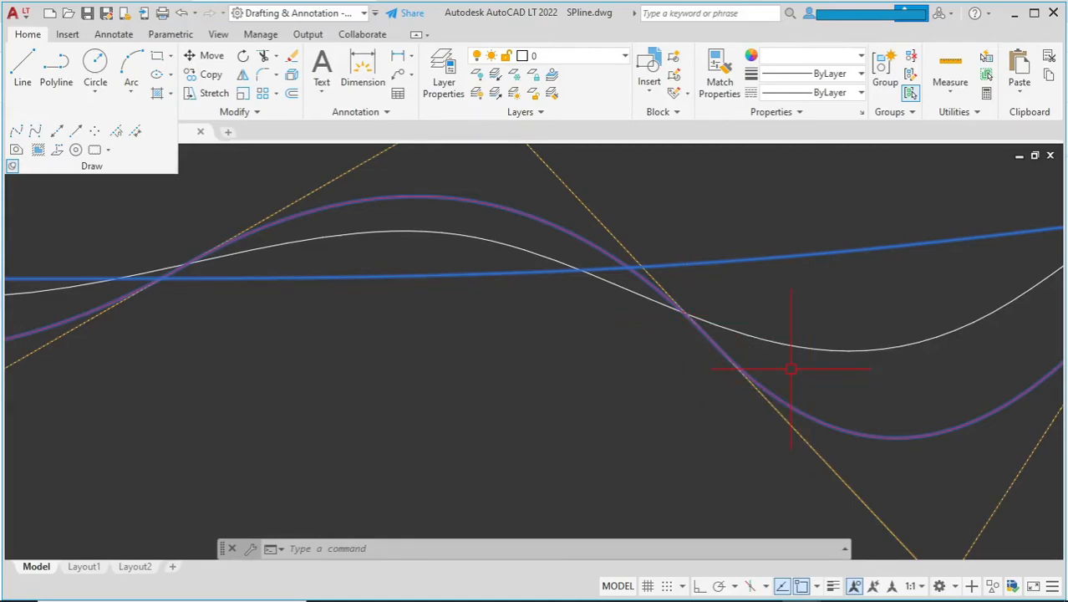
pyautogui.scroll(-6, 602, 351)
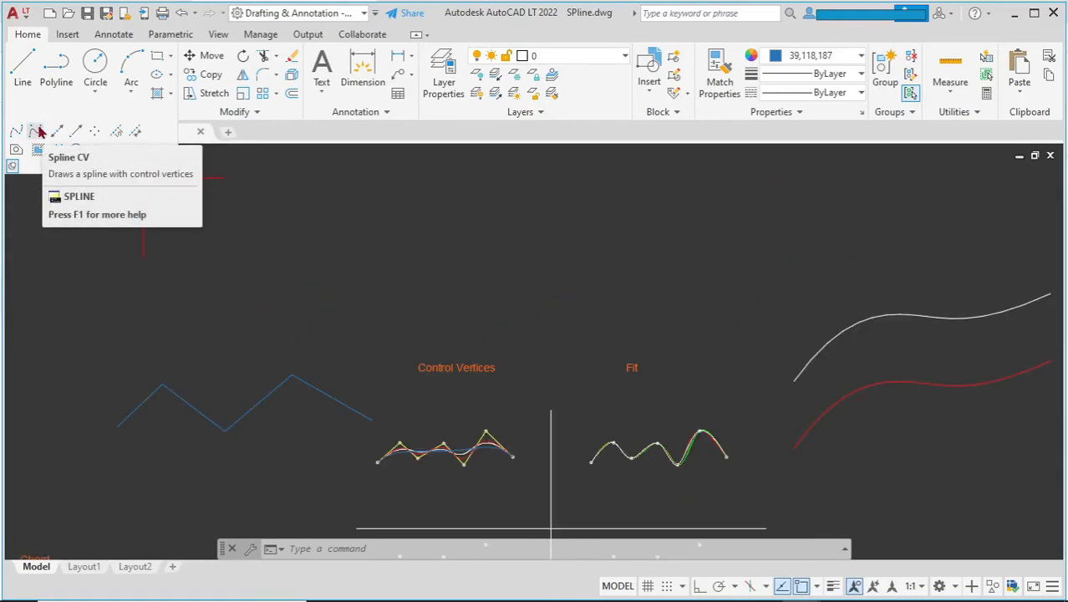
pyautogui.click(36, 131)
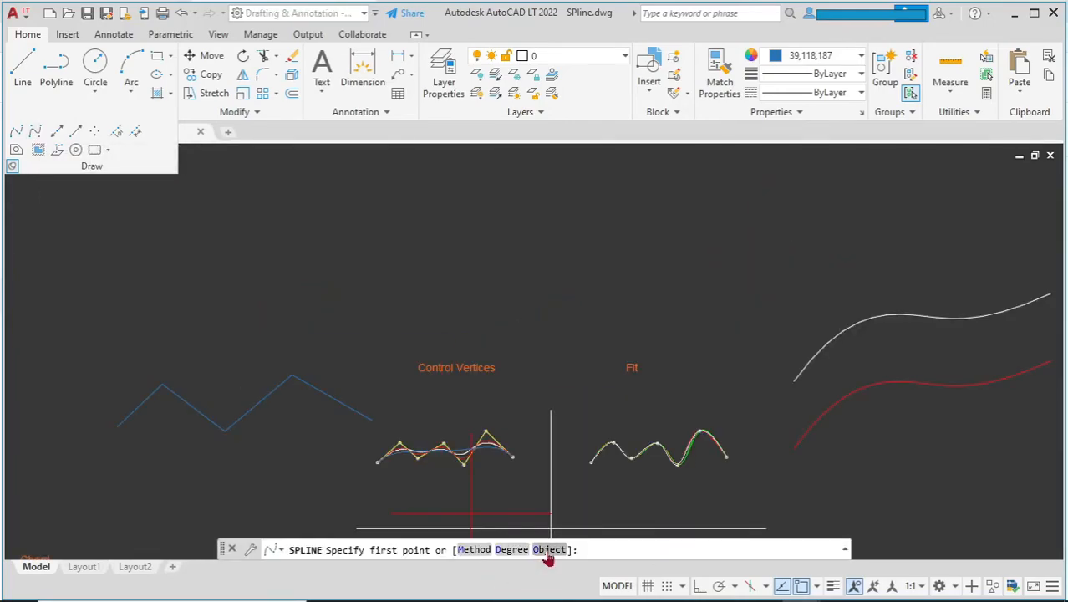
pyautogui.click(548, 550)
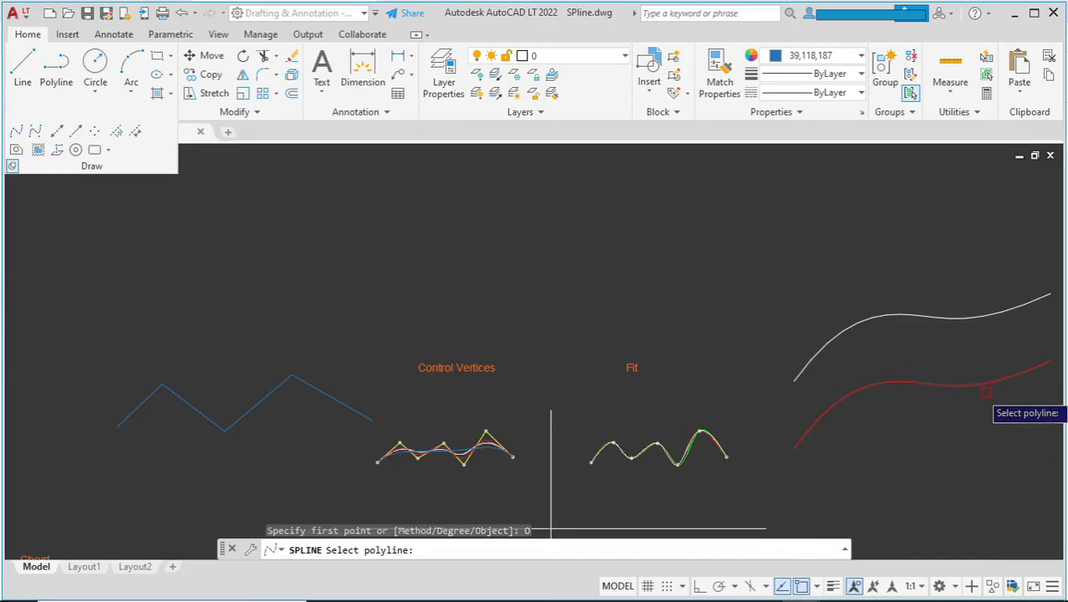
pyautogui.press('Escape')
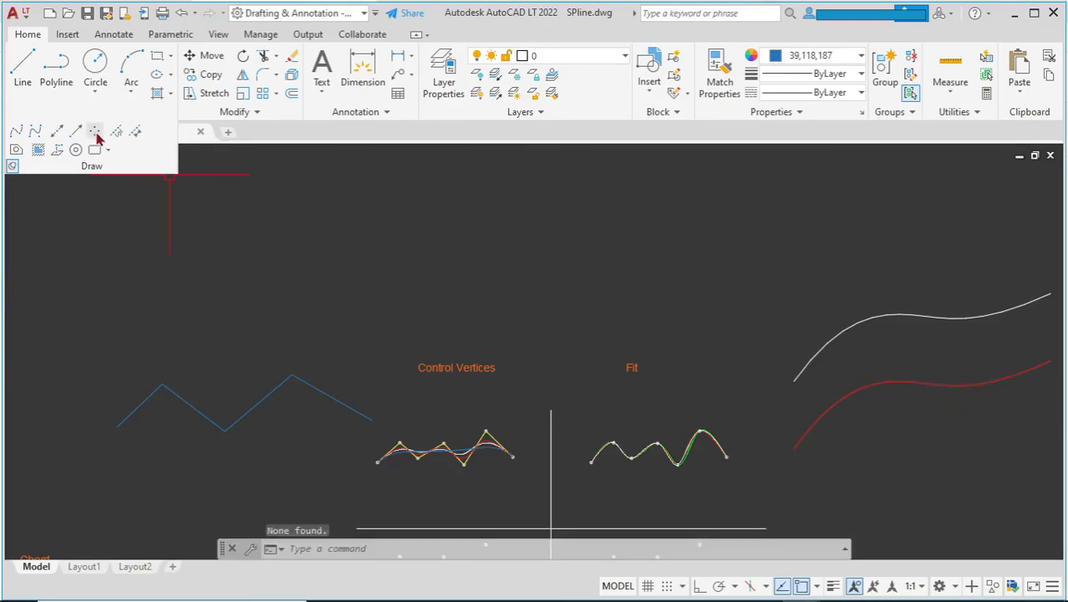
# Step: Try to convert the blue zigzag polyline with the Object option of the Spline Fit command
pyautogui.click(17, 132)
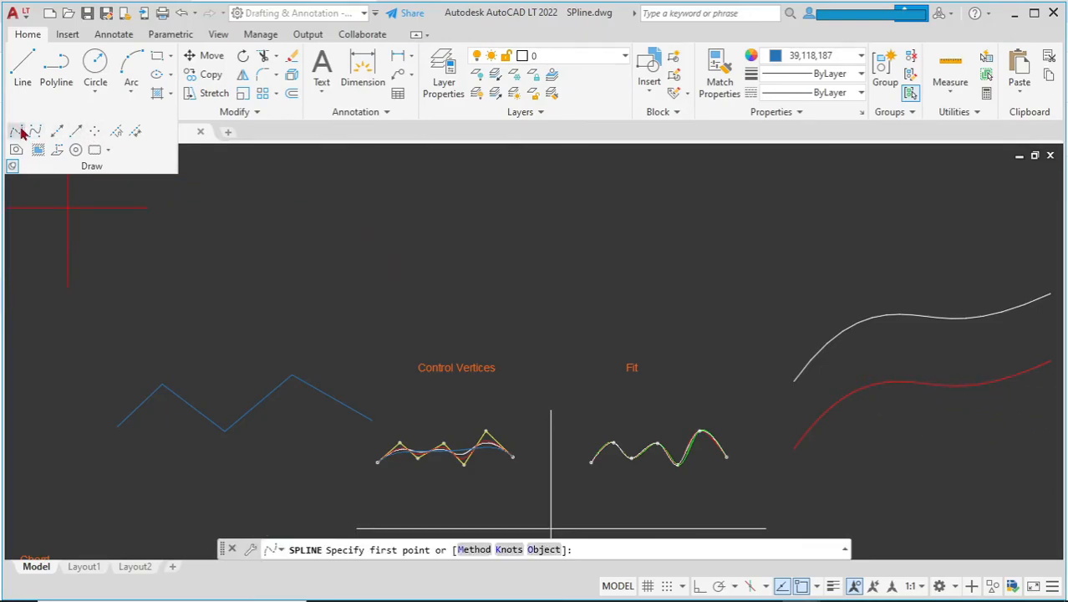
pyautogui.click(547, 549)
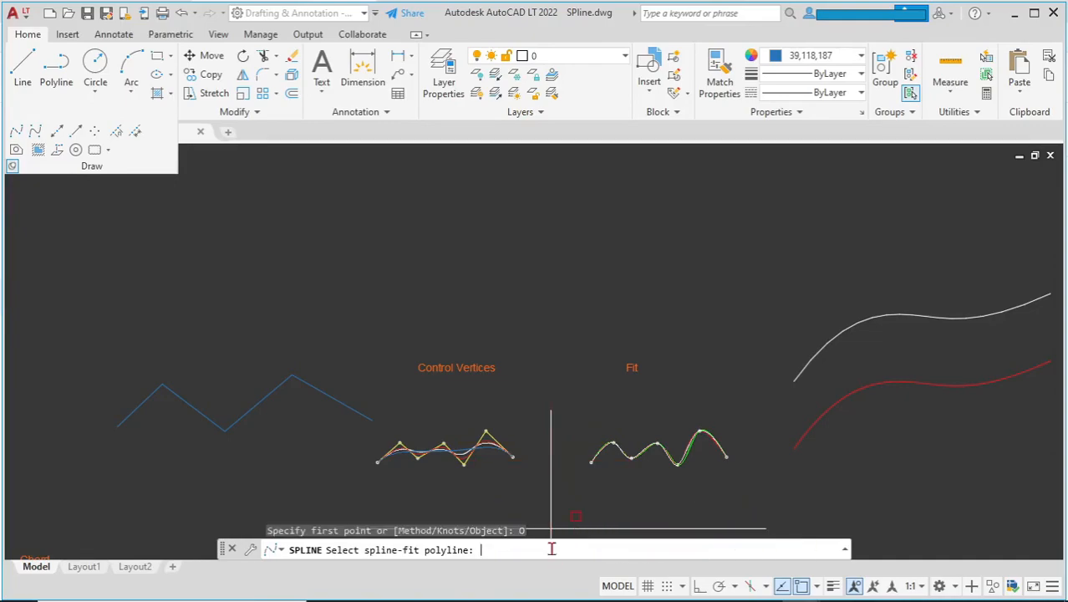
pyautogui.click(352, 407)
pyautogui.press('Return')
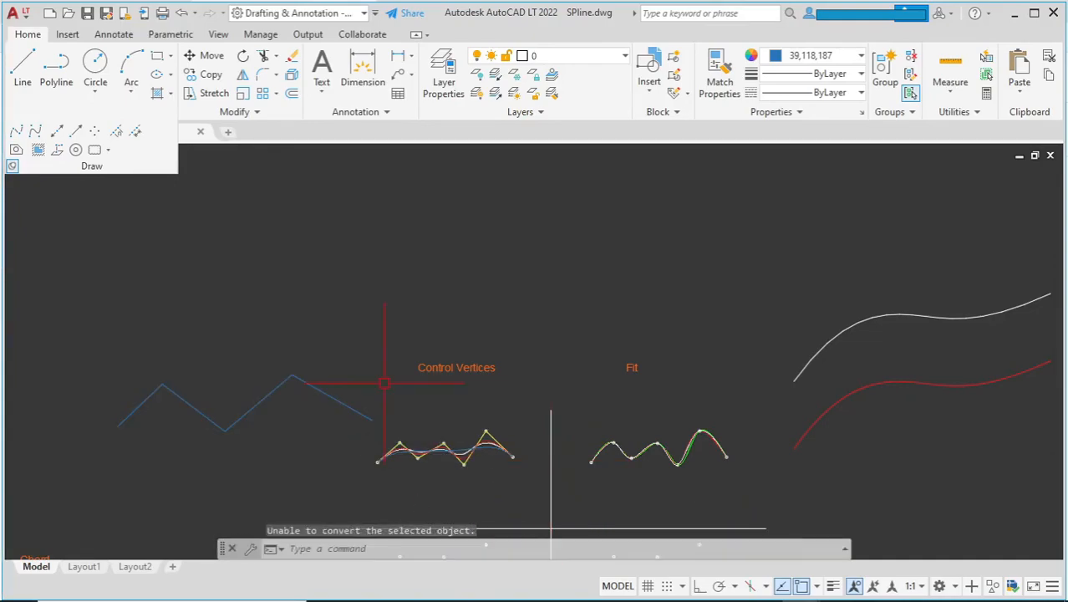
# Step: Convert the blue zigzag polyline into a spline with the Object option of the Spline CV command
pyautogui.click(35, 131)
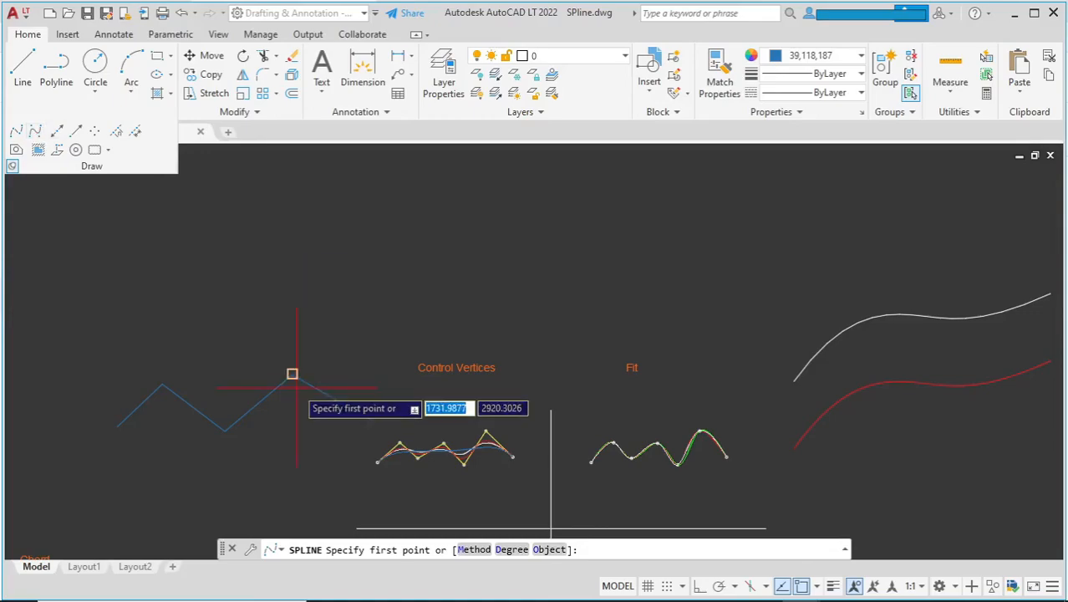
pyautogui.click(546, 549)
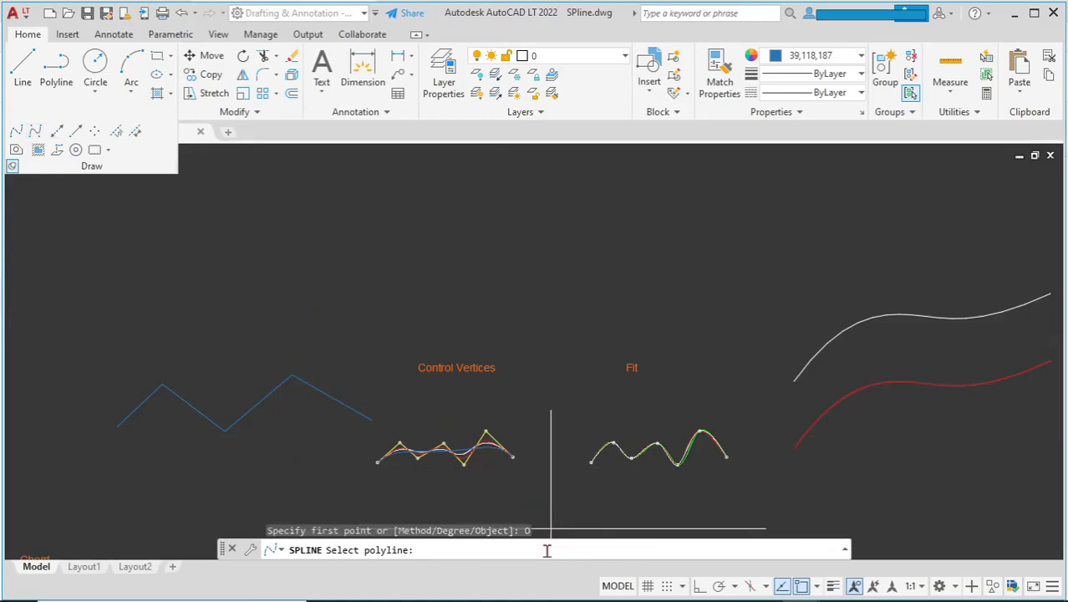
pyautogui.click(359, 416)
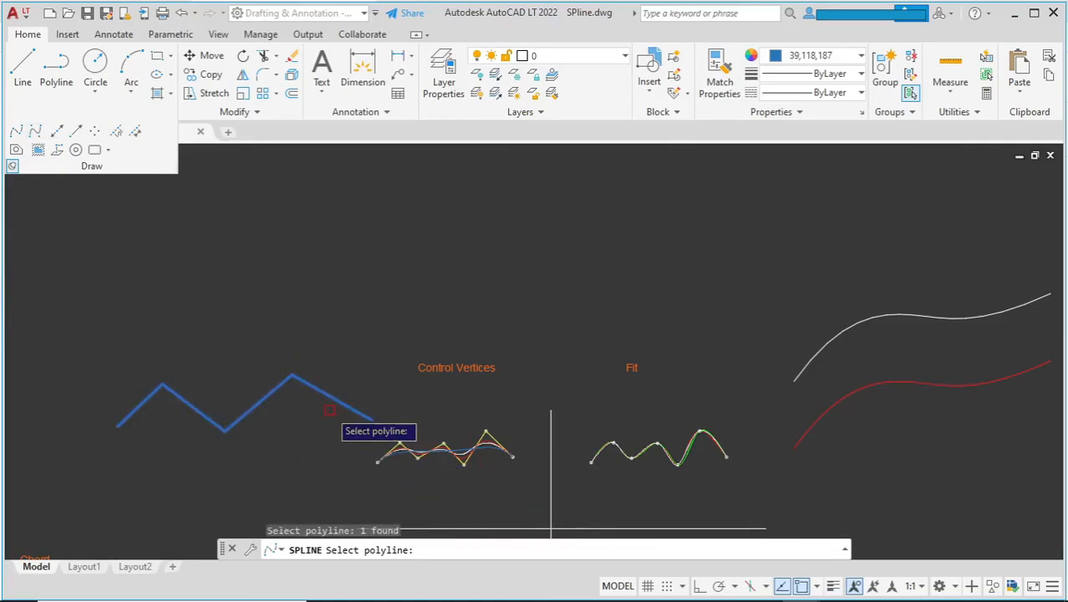
pyautogui.press('Return')
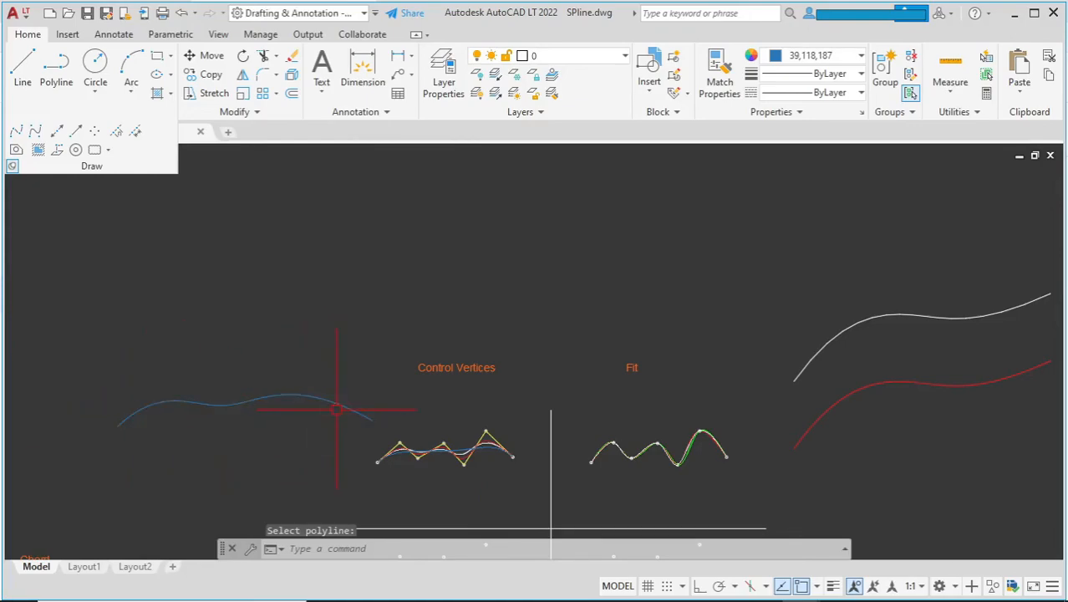